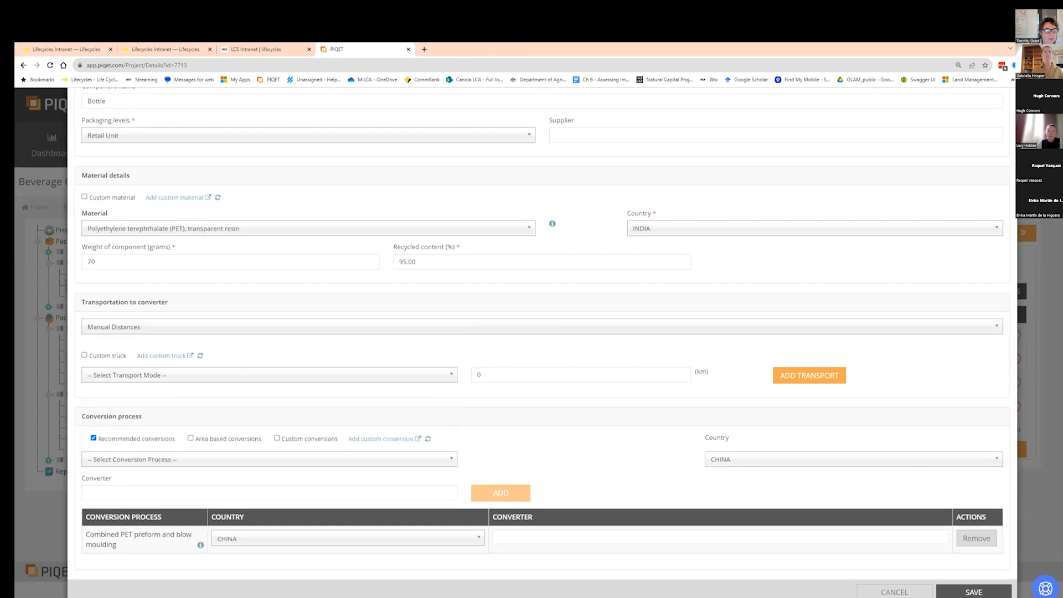
- Enable a custom truck for transport to the converter and start adding a new custom truck
click(84, 355)
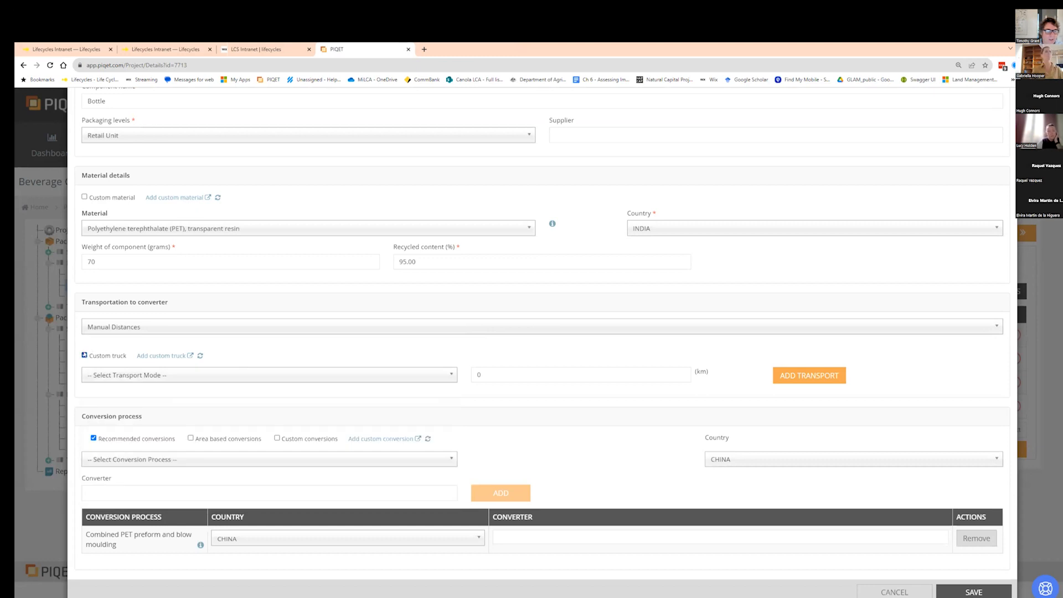
click(166, 356)
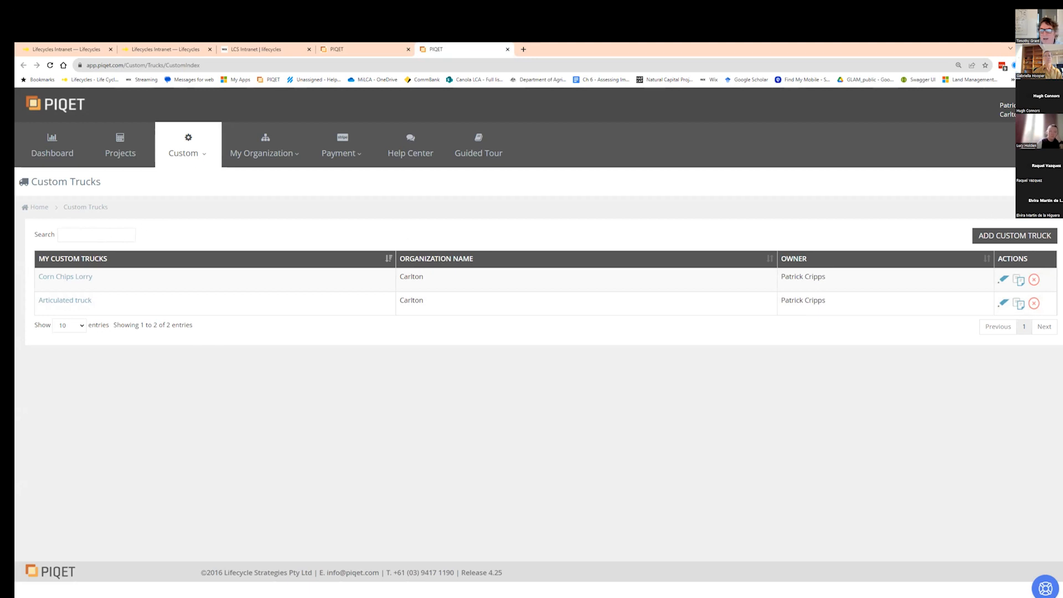
click(1008, 235)
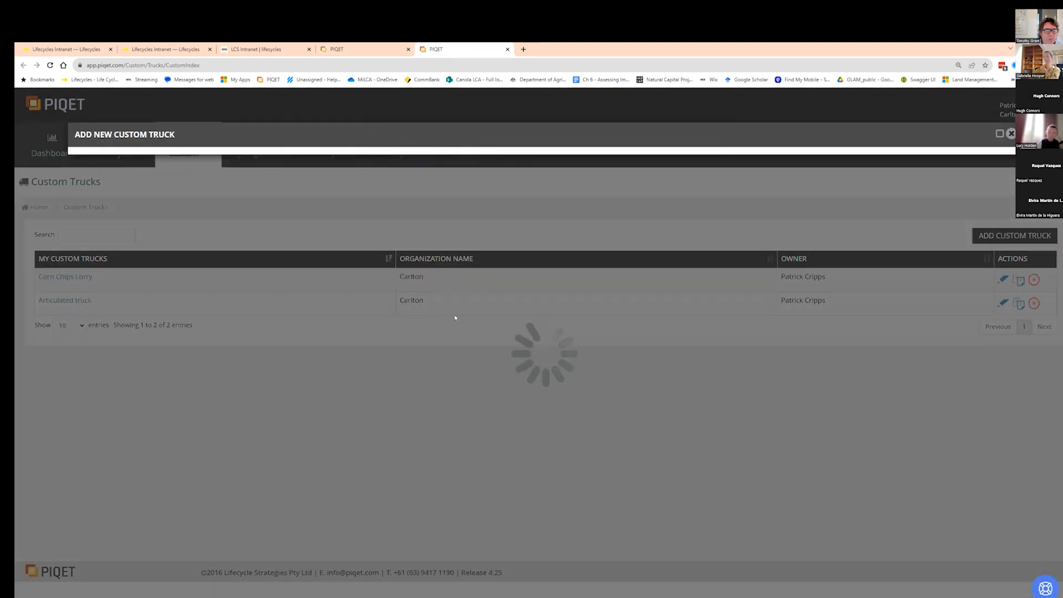
- Name the new custom truck Toilet paper truck and choose the Lorry/Articulated truck type
click(114, 172)
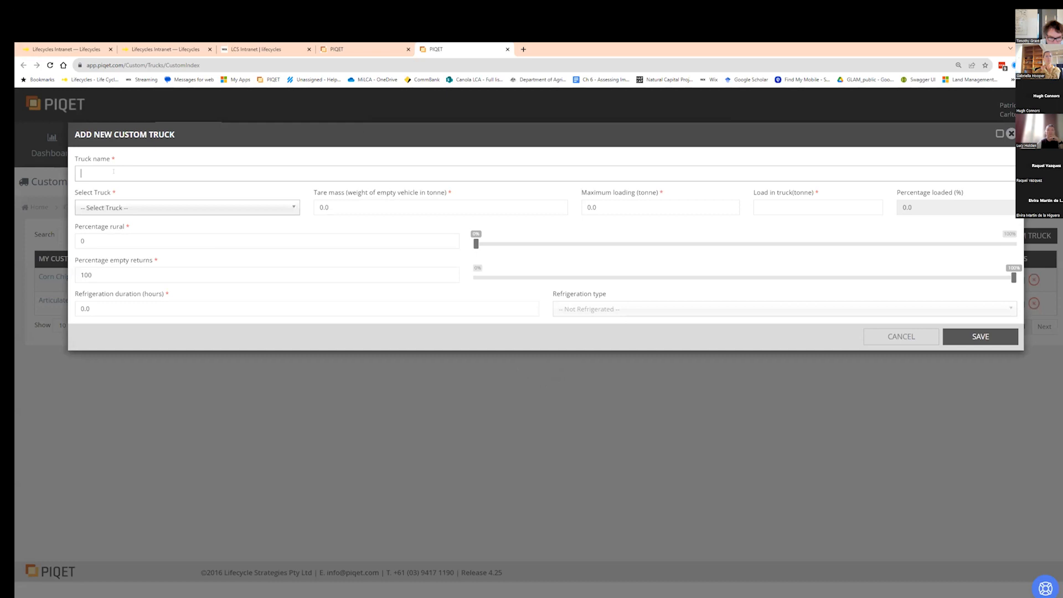
text(Toil)
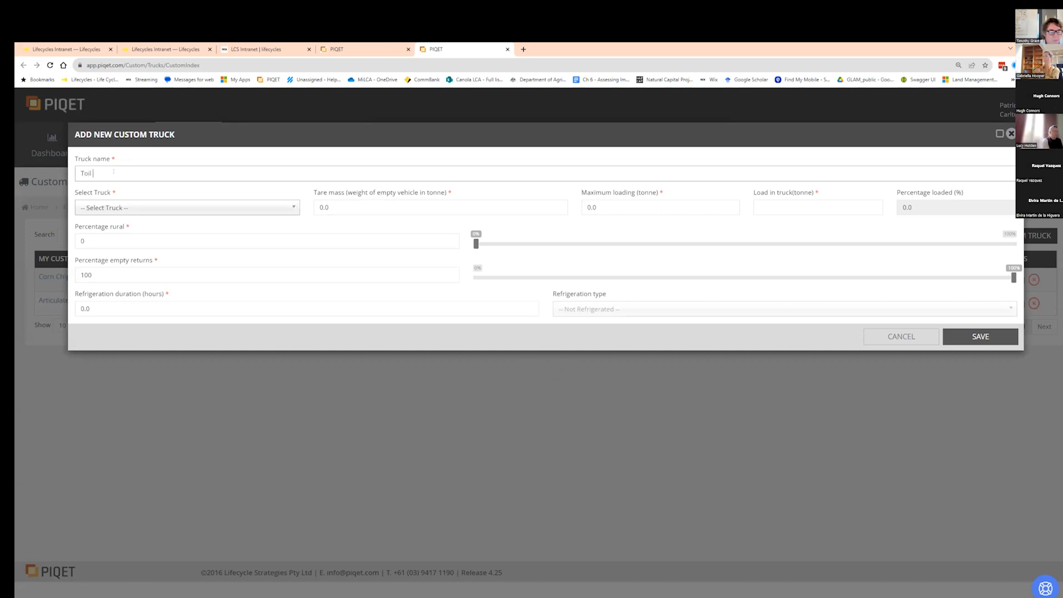
text(et paper truck)
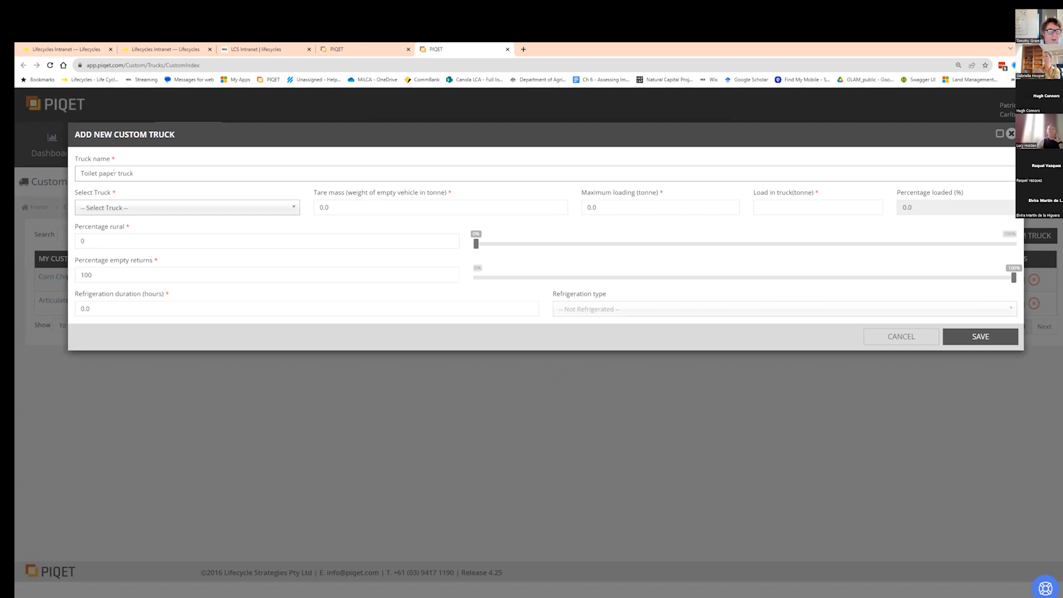
click(117, 209)
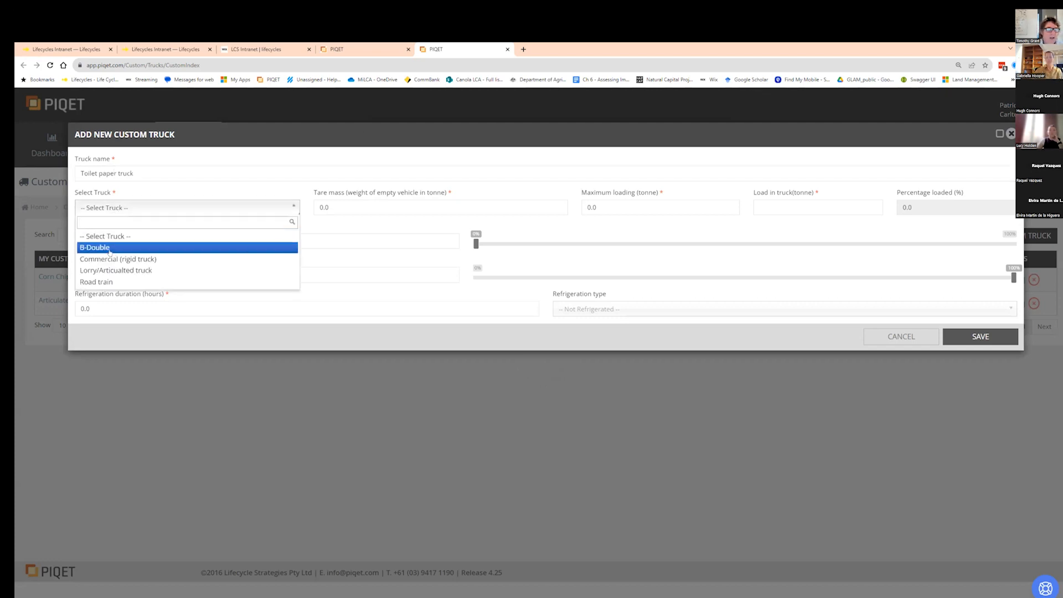
click(143, 271)
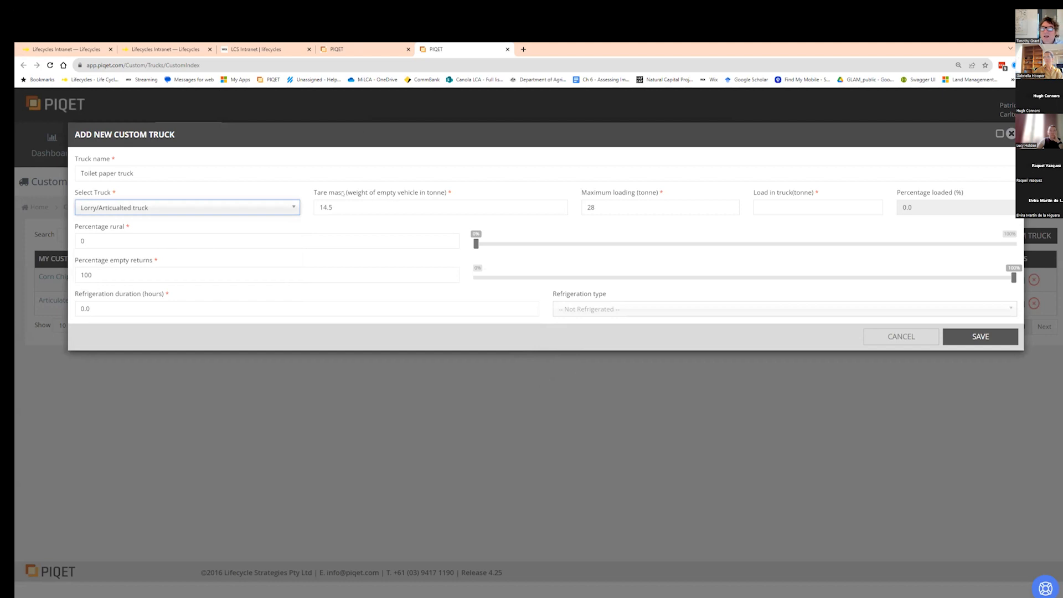
click(230, 211)
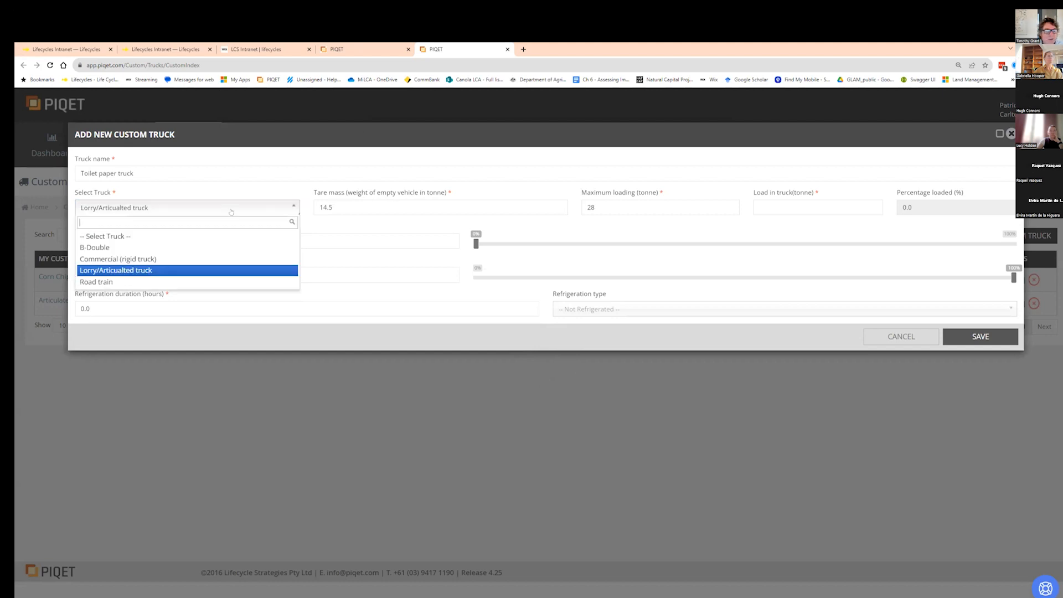
click(220, 259)
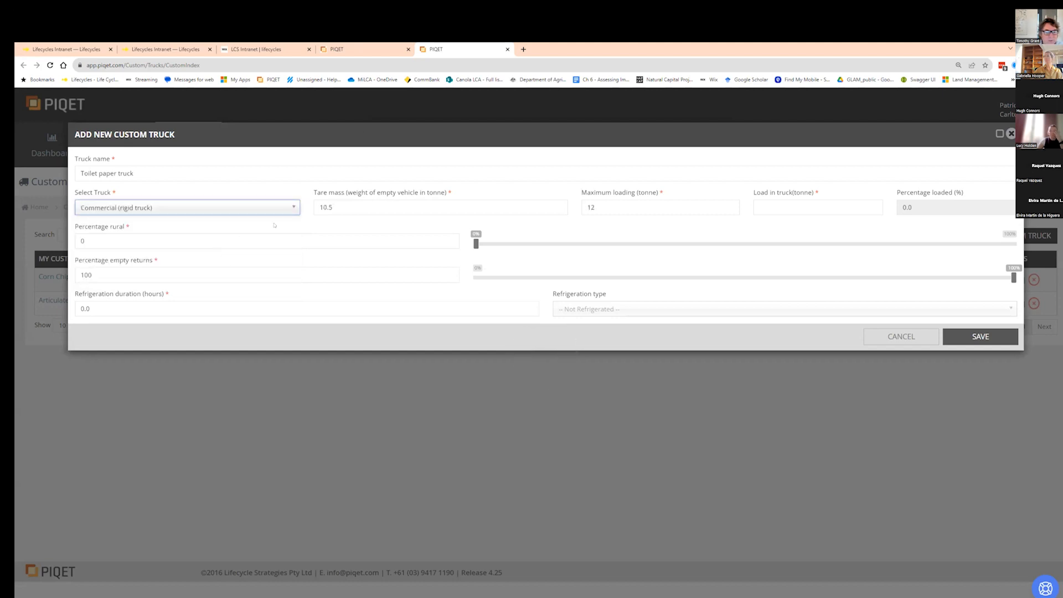
click(275, 210)
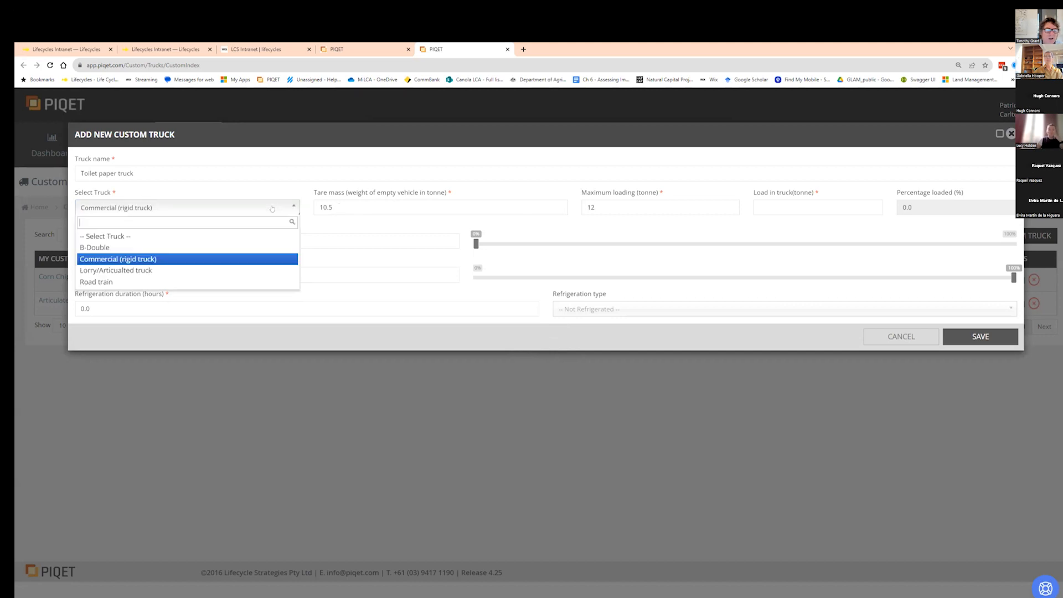
click(234, 270)
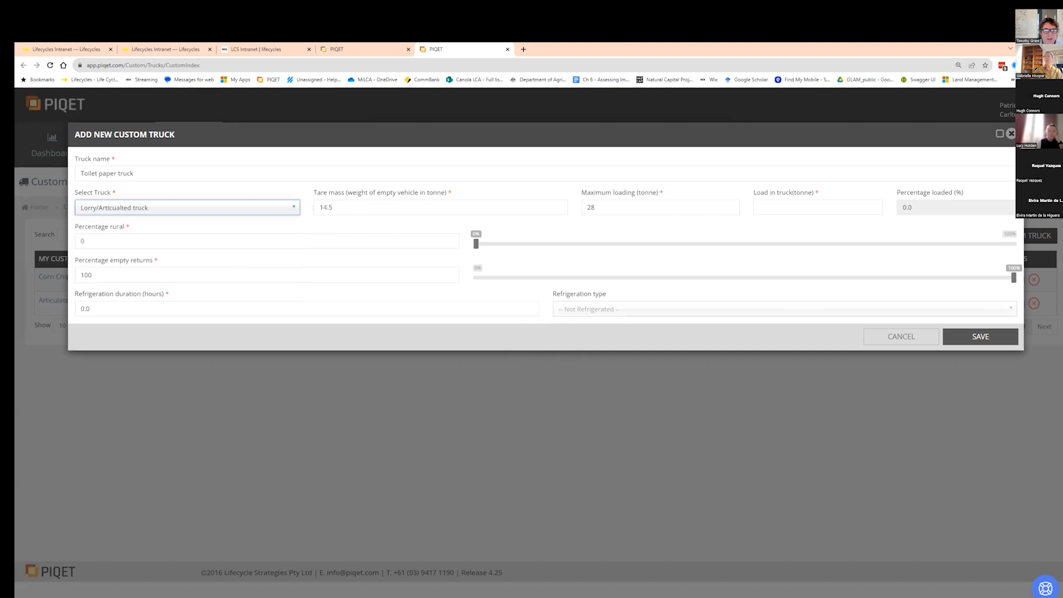
- Set the truck's maximum loading to 30 tonnes and load in truck to 12.5 tonnes
click(628, 207)
drag(619, 209, 577, 208)
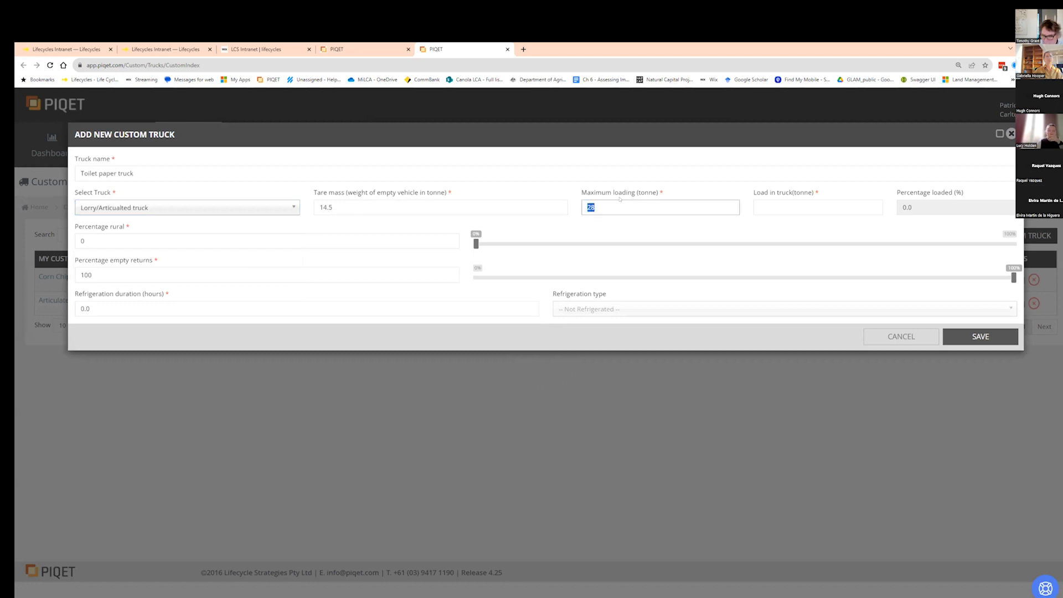
text(30)
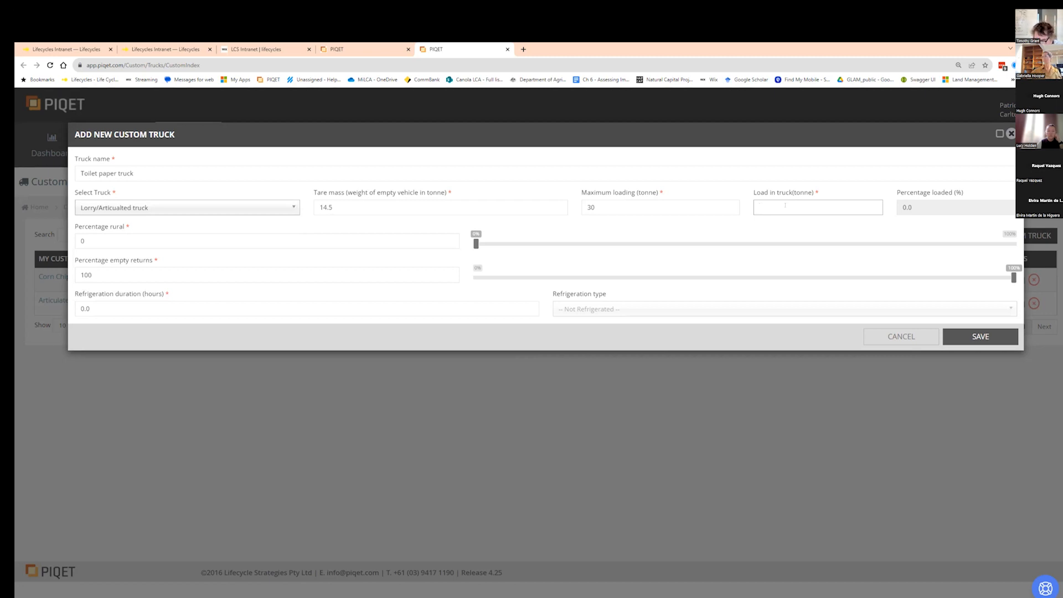
text(2)
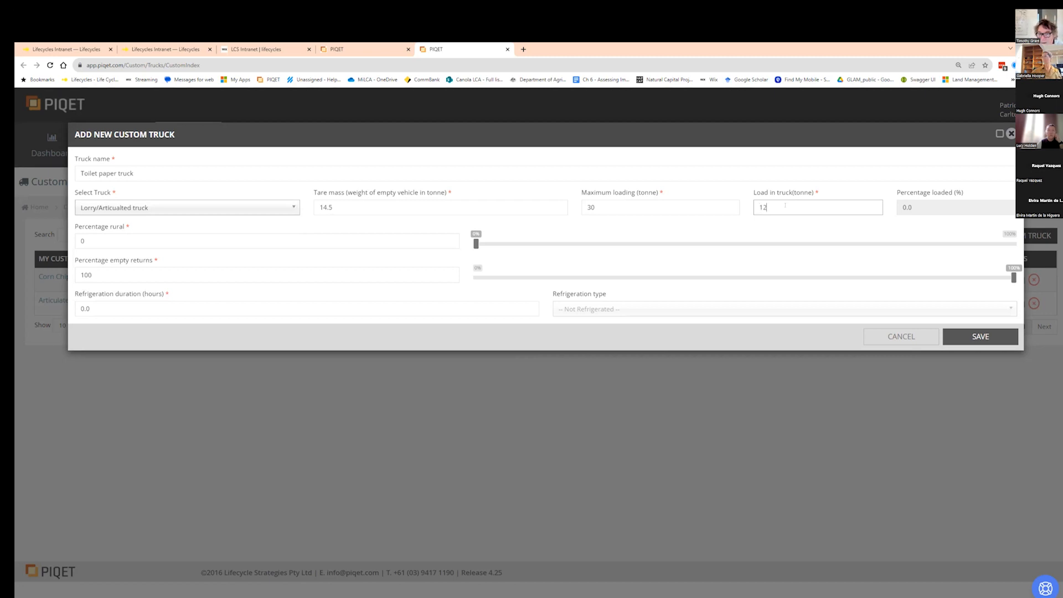
text(.5)
click(936, 199)
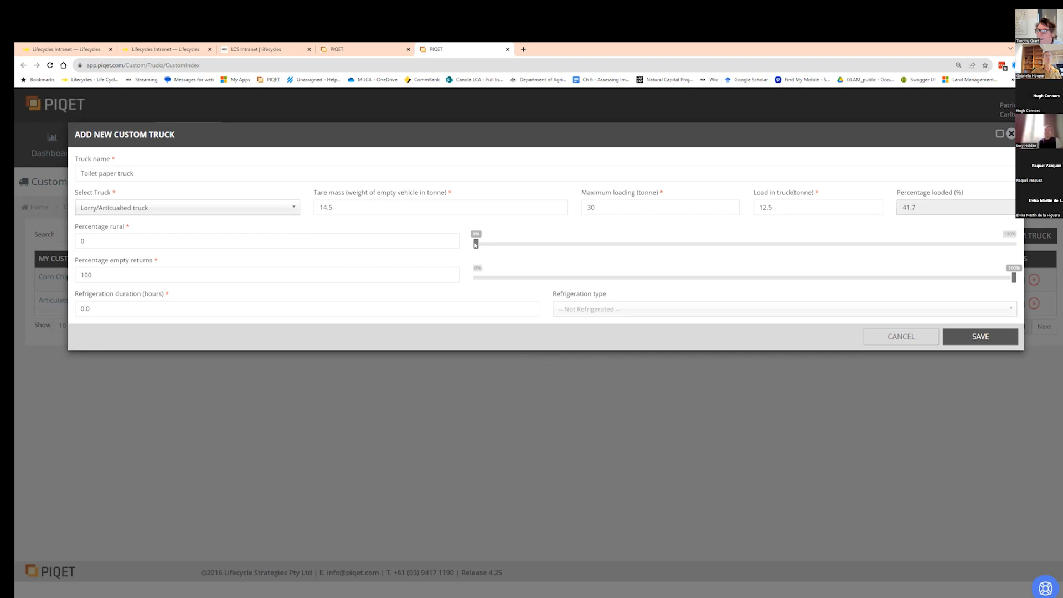
- Set percentage rural to 75 and percentage empty returns to 69
drag(475, 243, 880, 245)
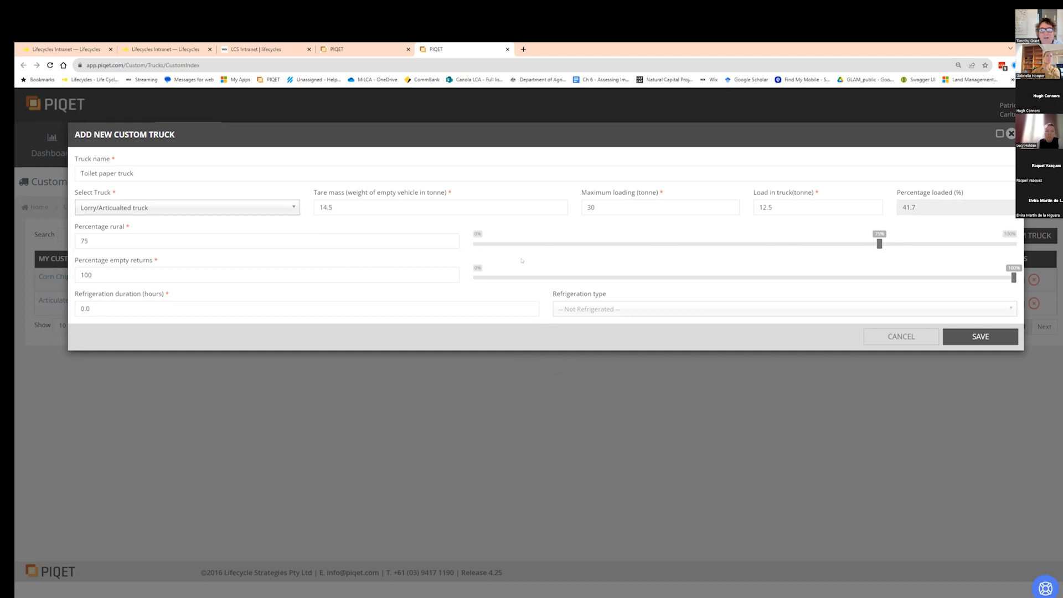
drag(1013, 278, 745, 279)
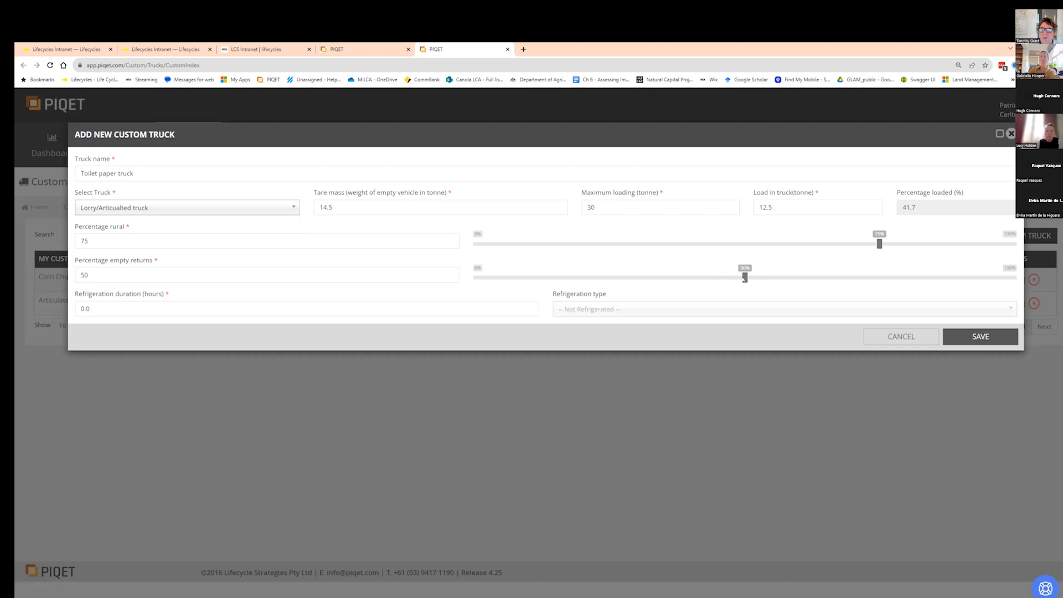
drag(743, 279, 847, 278)
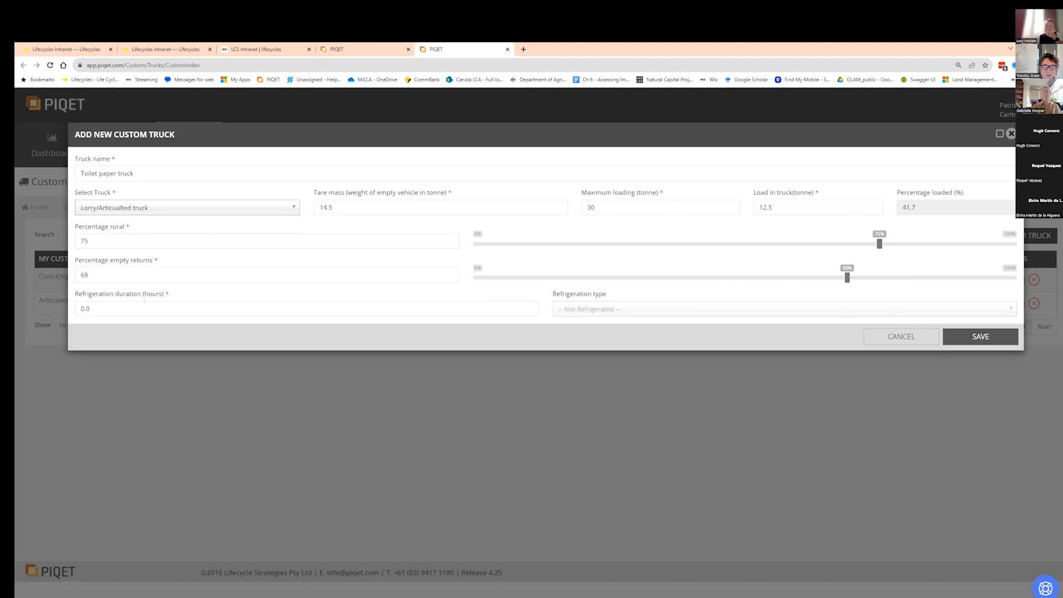
- Set refrigeration duration to 10 hours with Articulated truck single compartment frozen refrigeration, and save the custom truck
drag(120, 305, 79, 309)
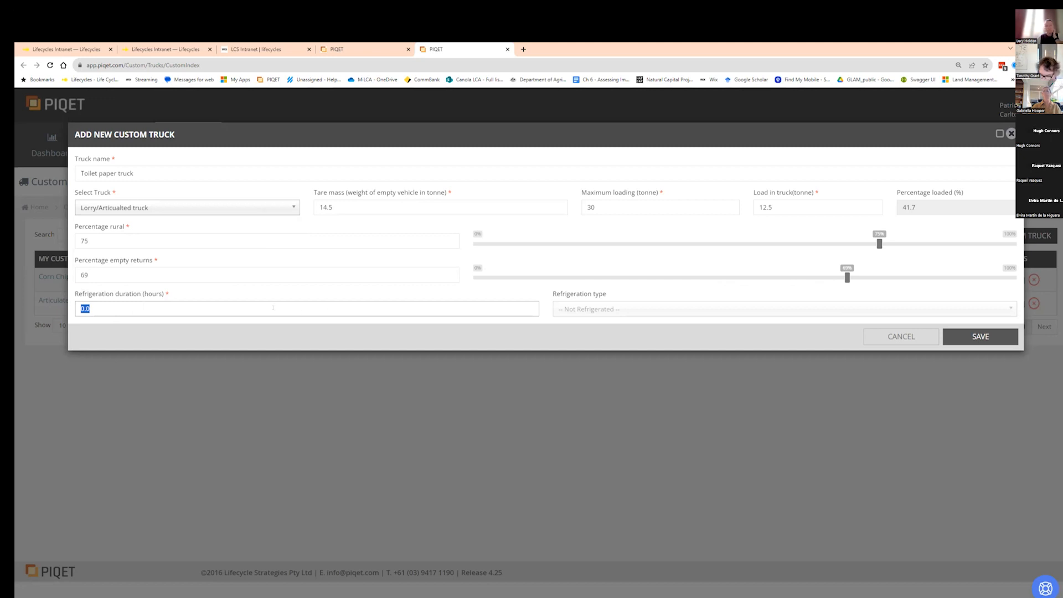
text(10)
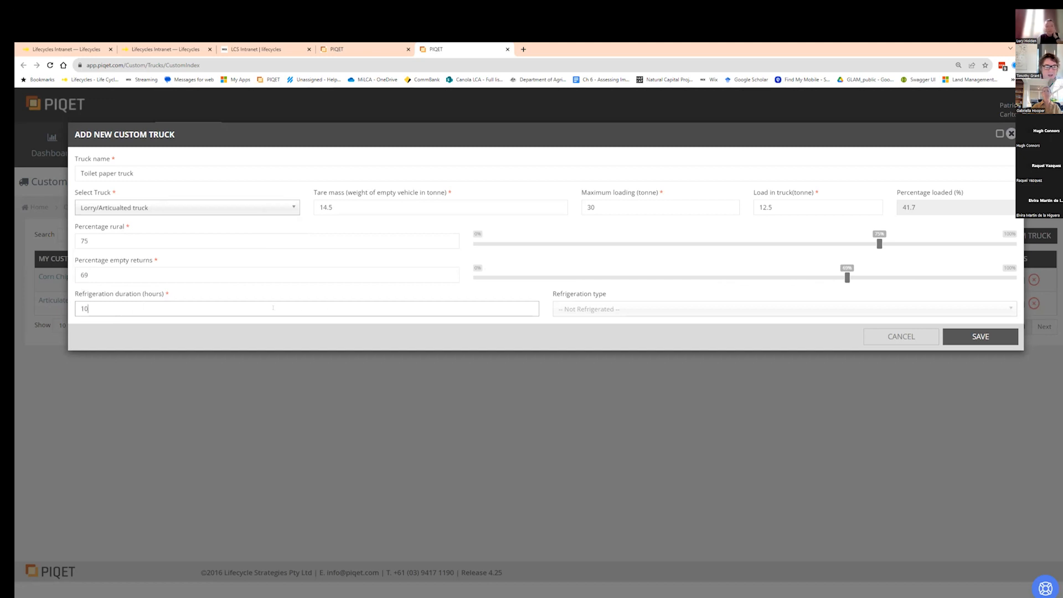
click(690, 309)
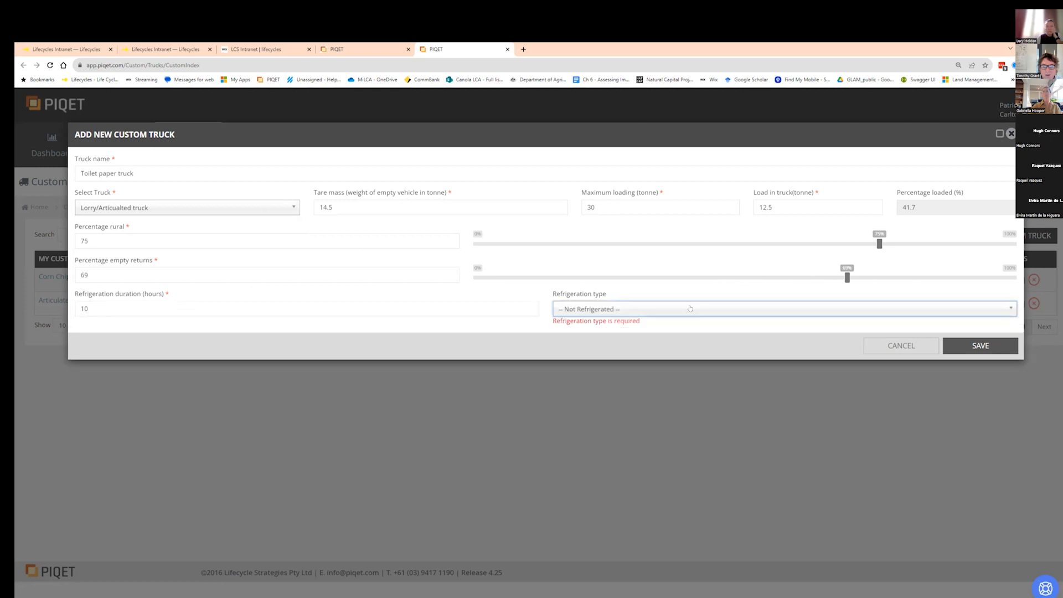
click(690, 309)
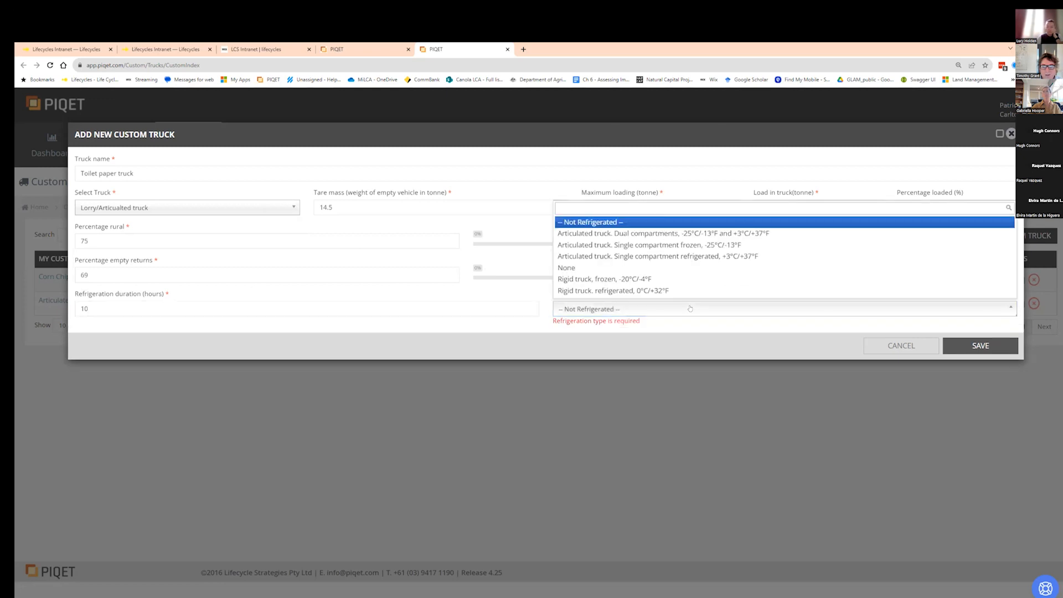
click(683, 245)
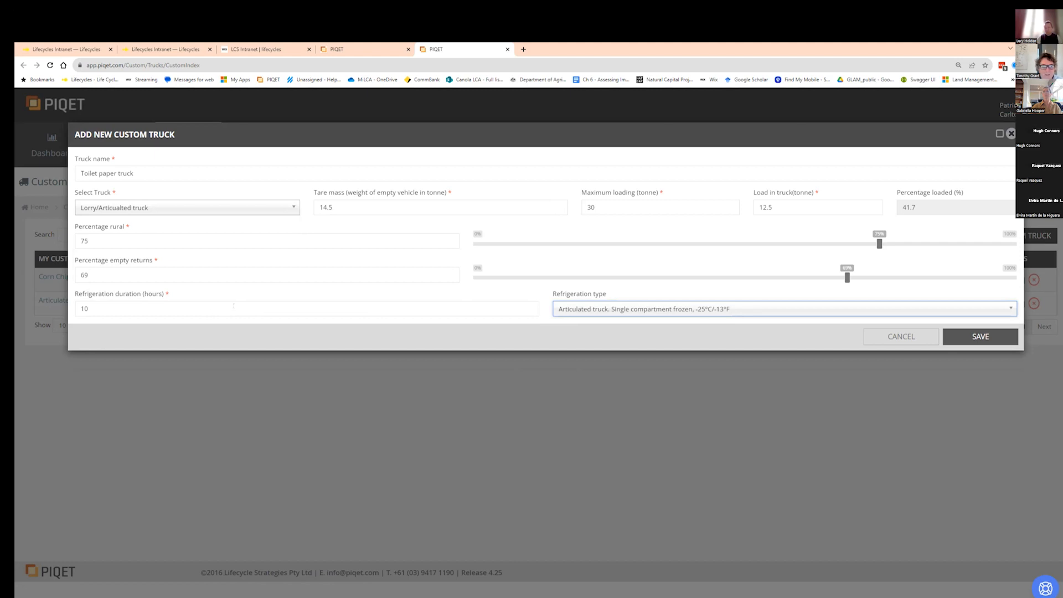
click(988, 337)
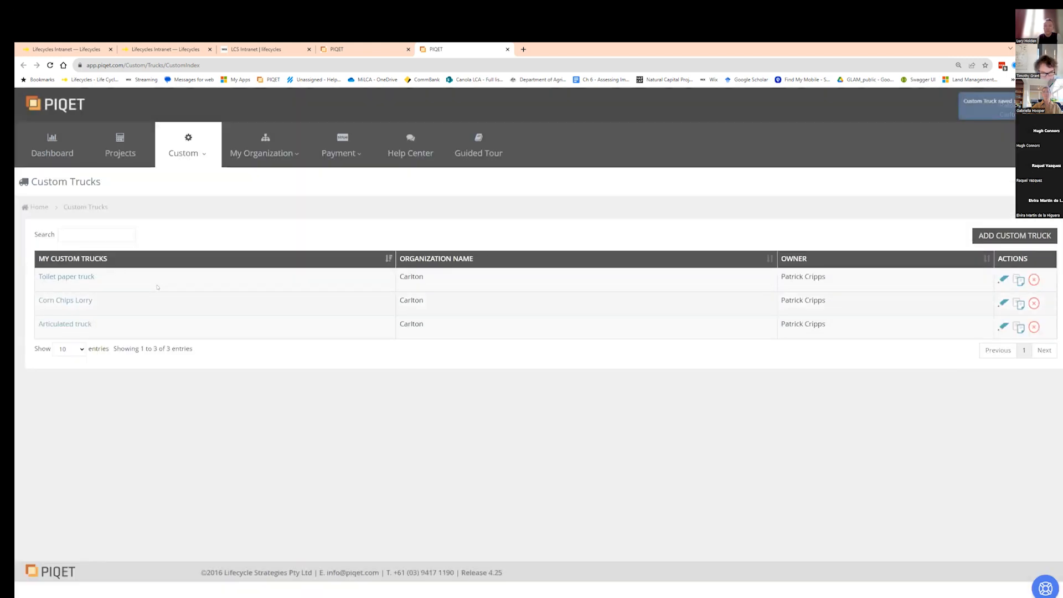
- Back in the project, refresh the custom truck list and select Toilet paper truck for transport
click(370, 48)
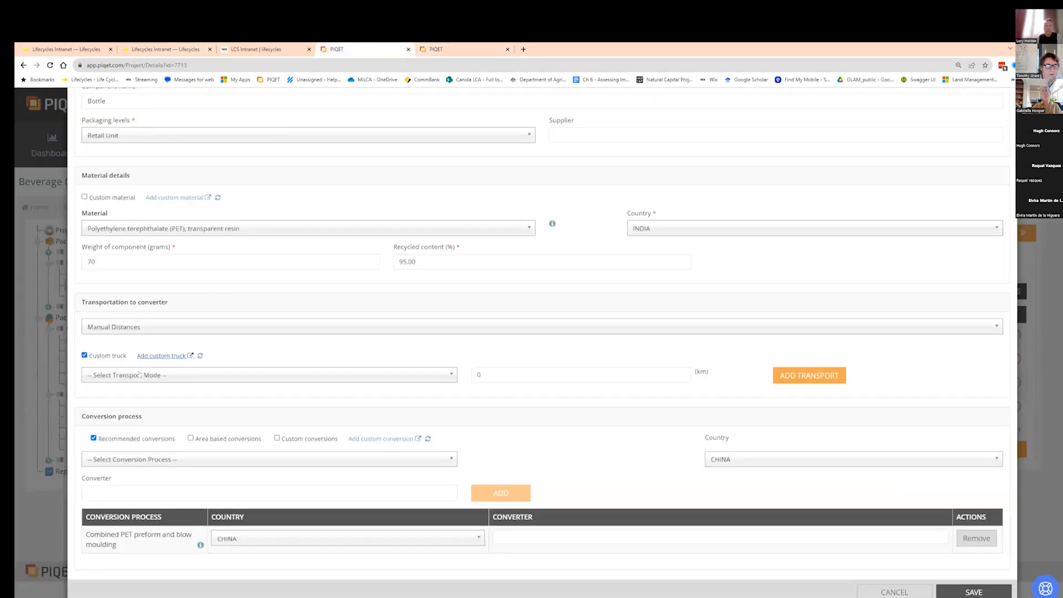
click(200, 356)
click(187, 374)
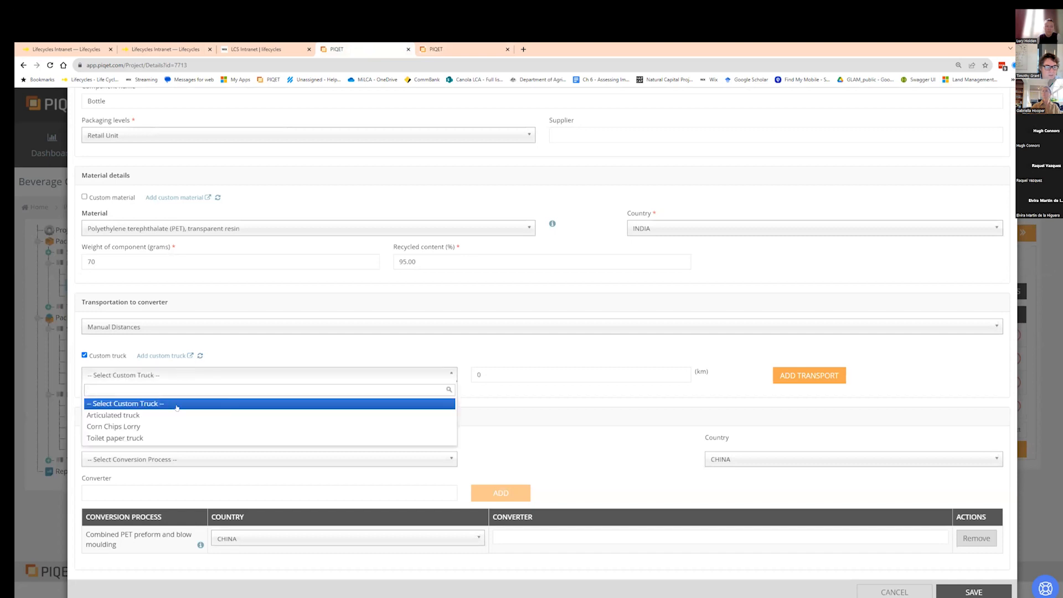
click(164, 438)
click(499, 374)
double_click(495, 375)
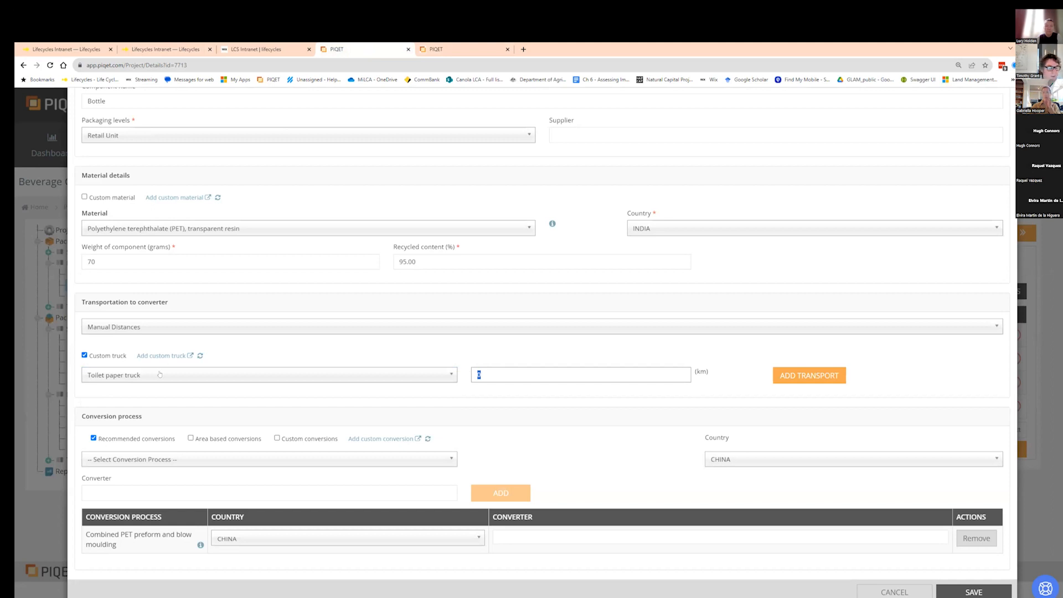
- Switch the transportation to converter method to Manual Locations
click(198, 325)
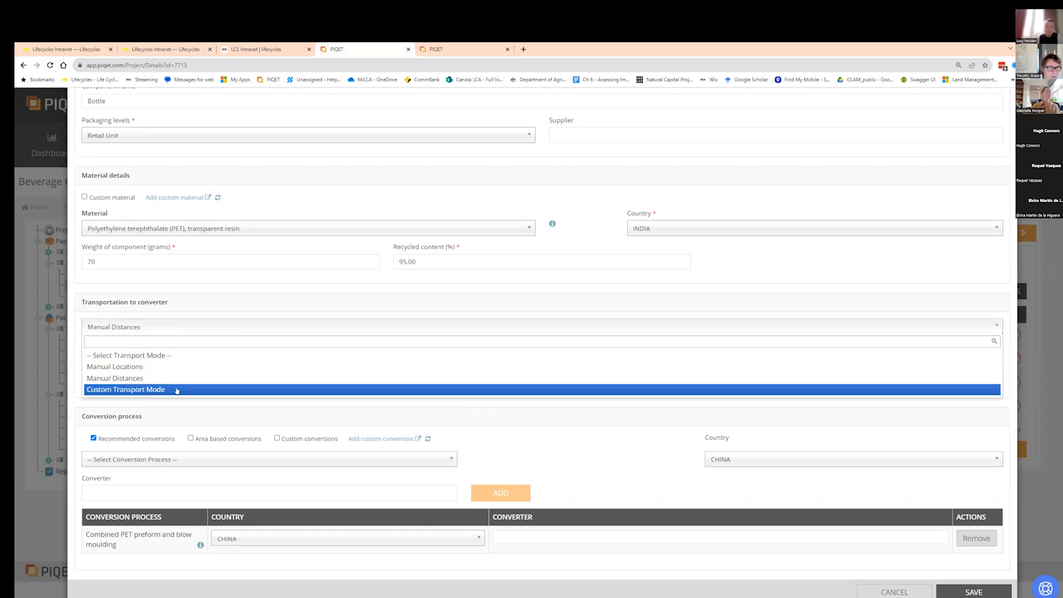
click(176, 366)
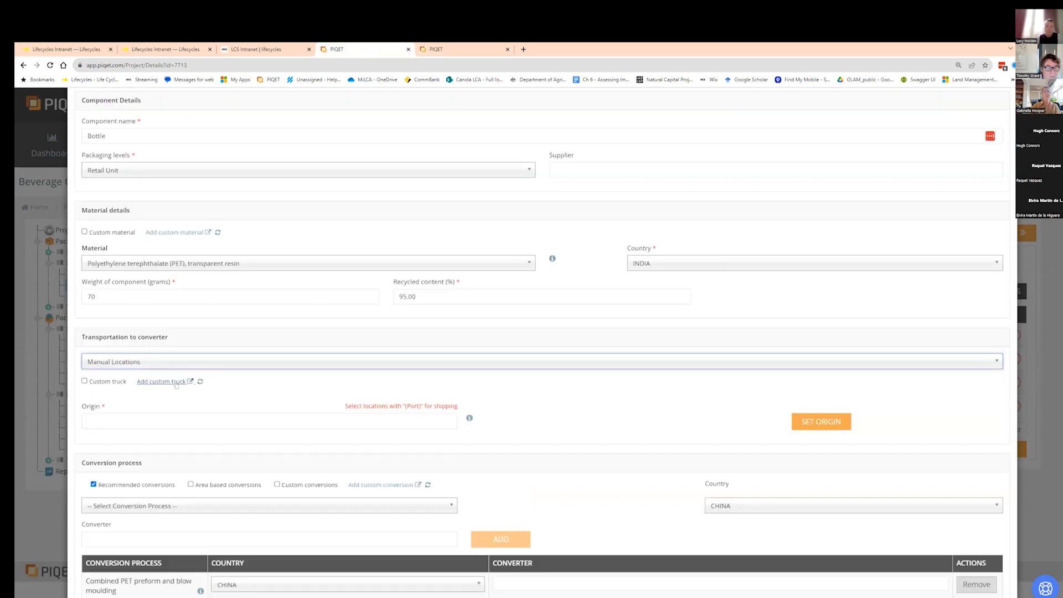
- Set the transport origin to Melbourne,Victoria,AUSTRALIA (Port)
scroll(207, 418, down, 1)
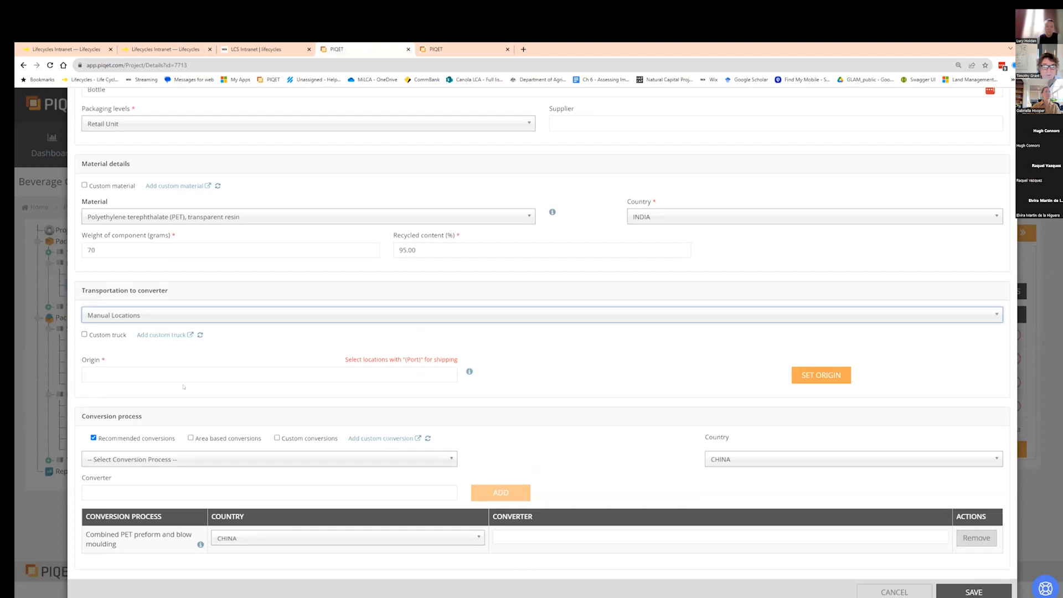
click(165, 372)
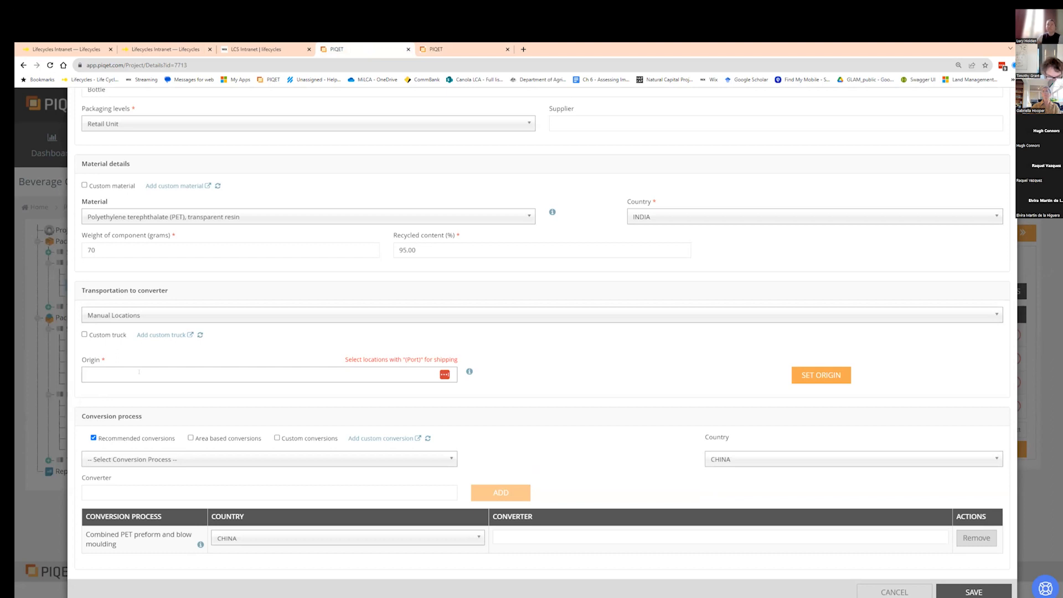
text(melboure)
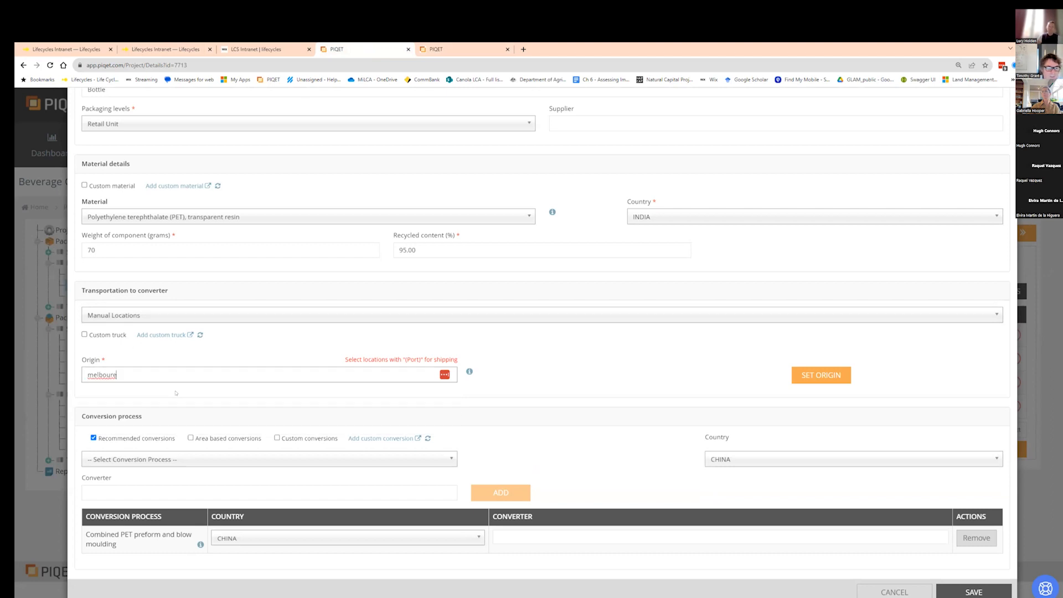
key(BackSpace)
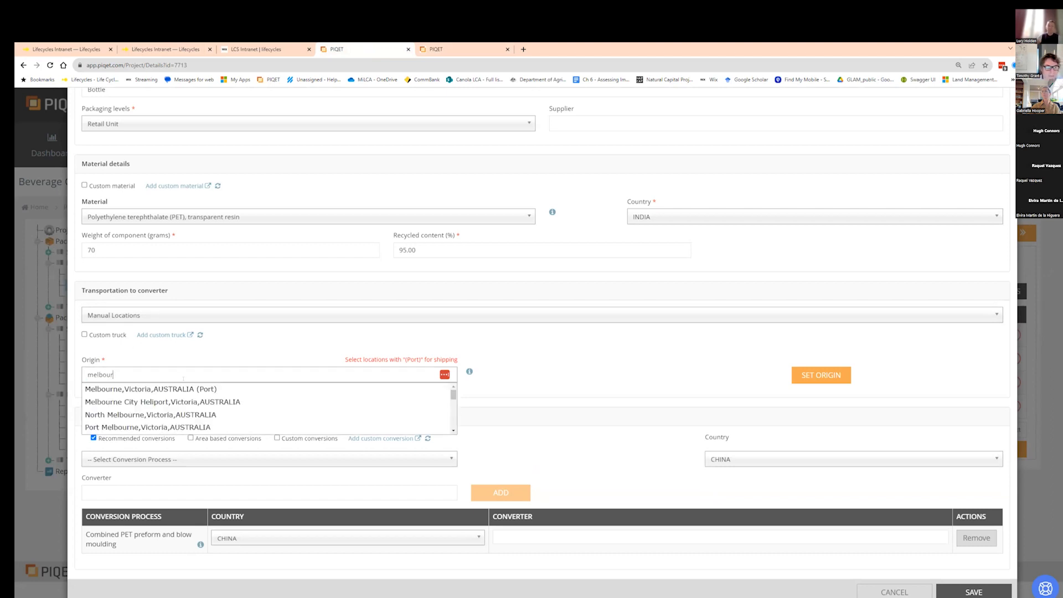
click(189, 390)
click(810, 380)
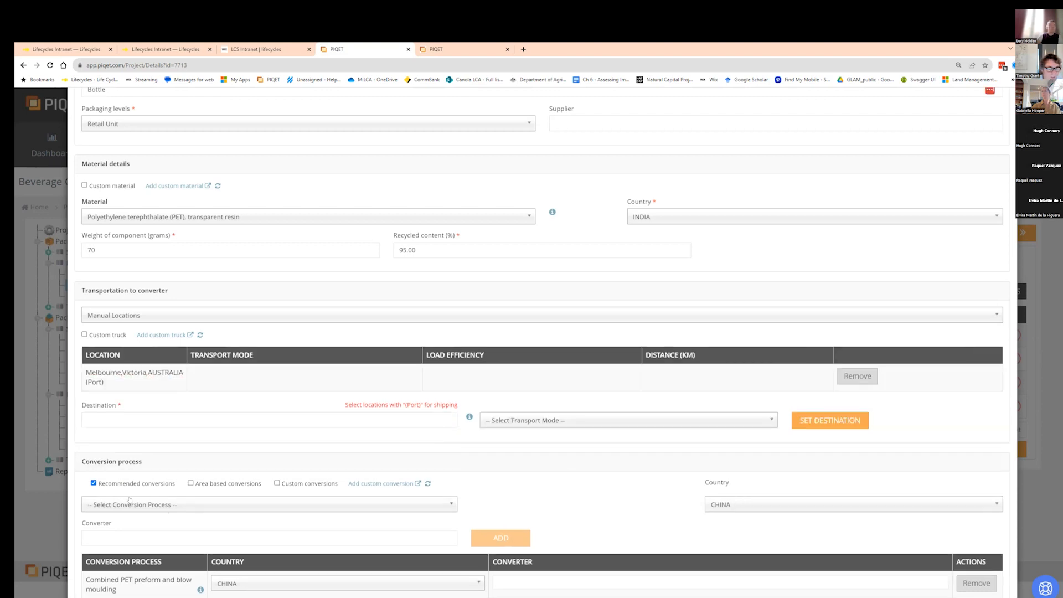
click(133, 504)
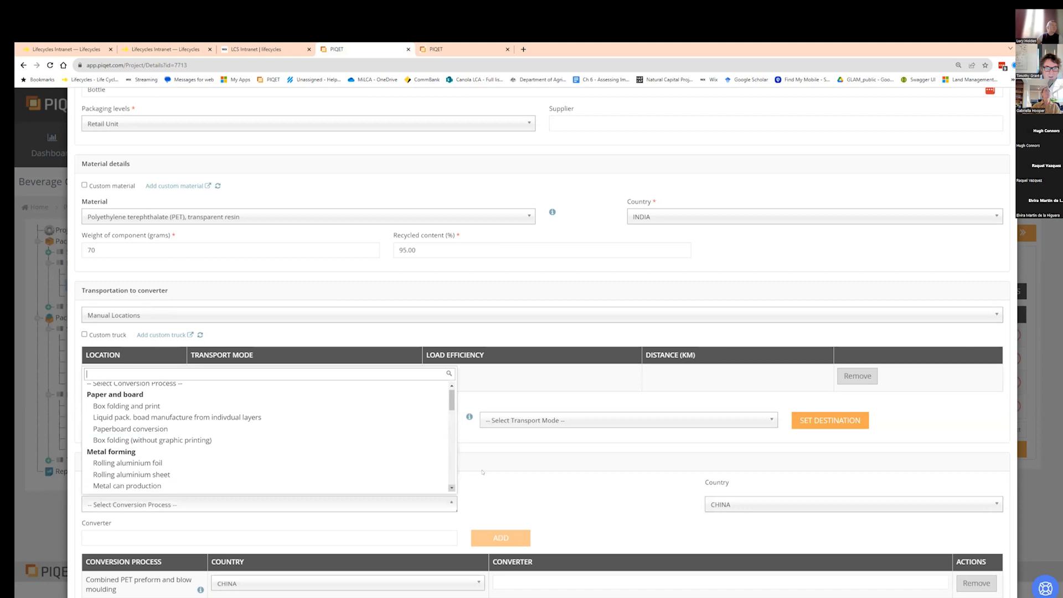
click(548, 505)
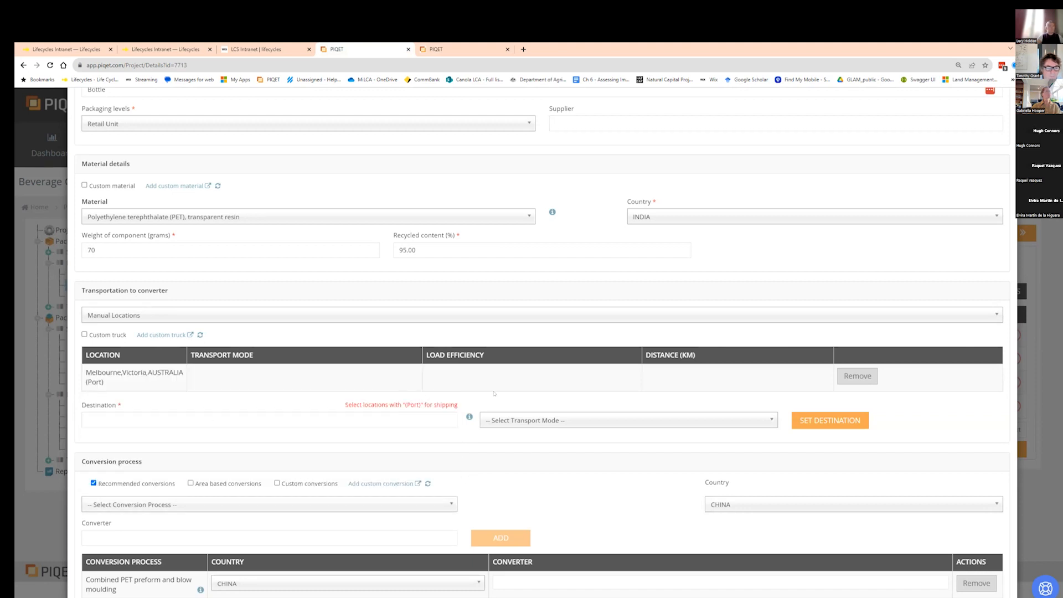
- Set the transport destination to Dandong,Liaoning,CHINA (Port) by searching for Chinese ports
click(332, 415)
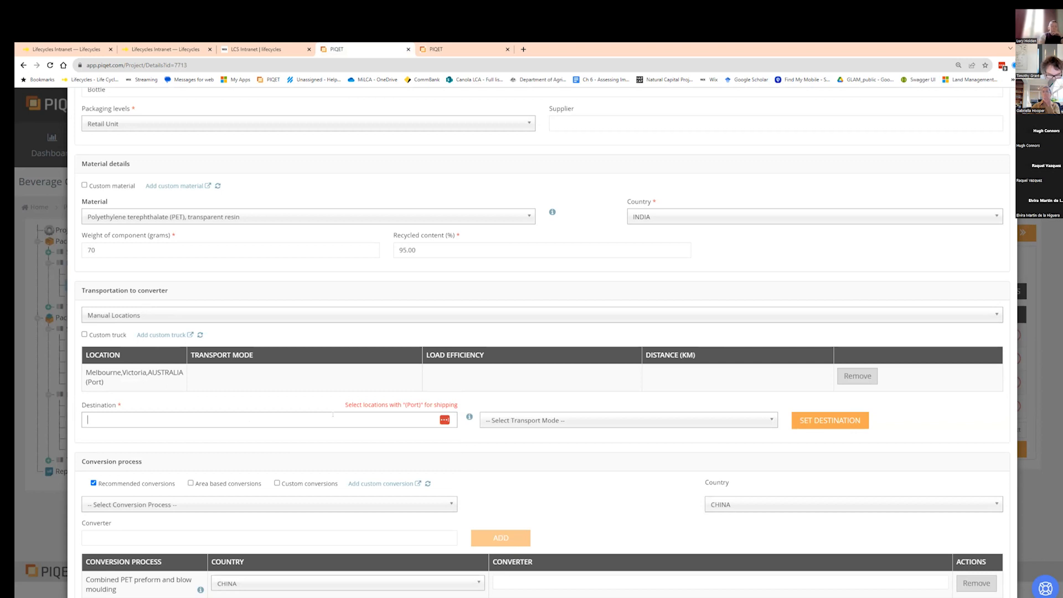
text(c)
text(shen)
text(z)
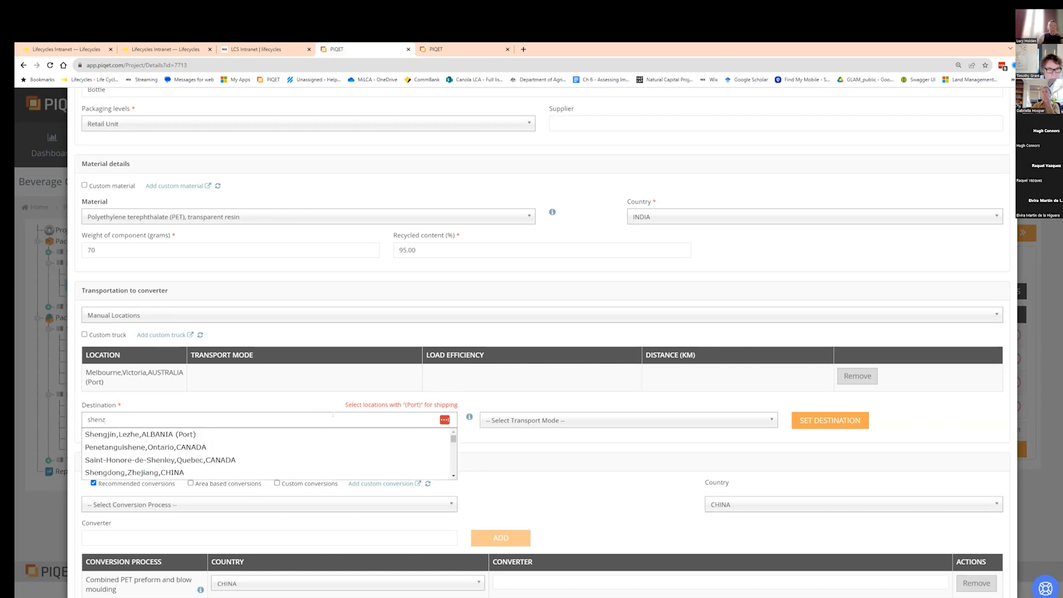
drag(454, 453, 455, 472)
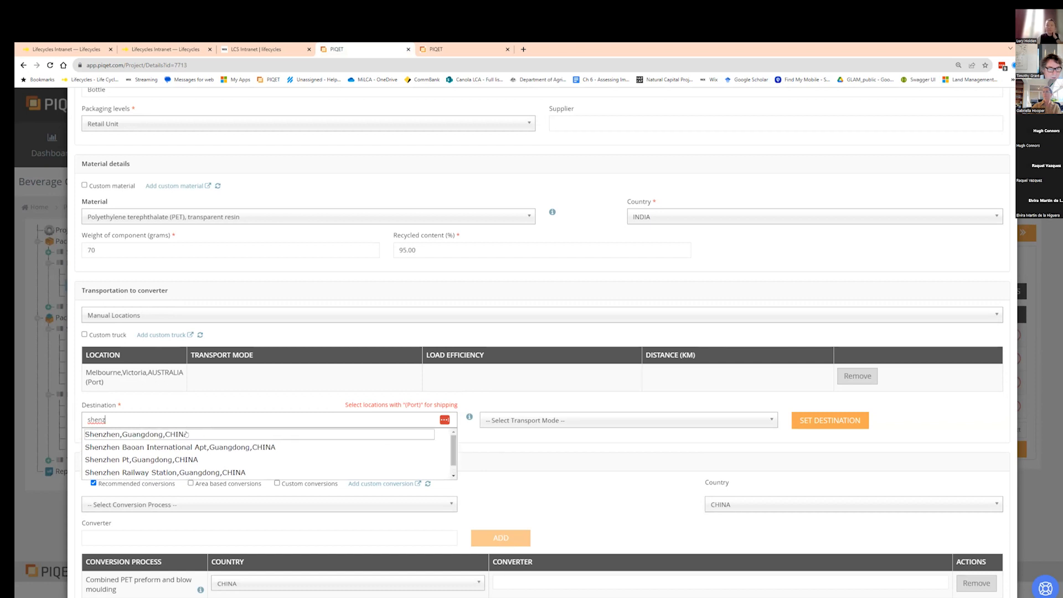
drag(115, 421, 52, 420)
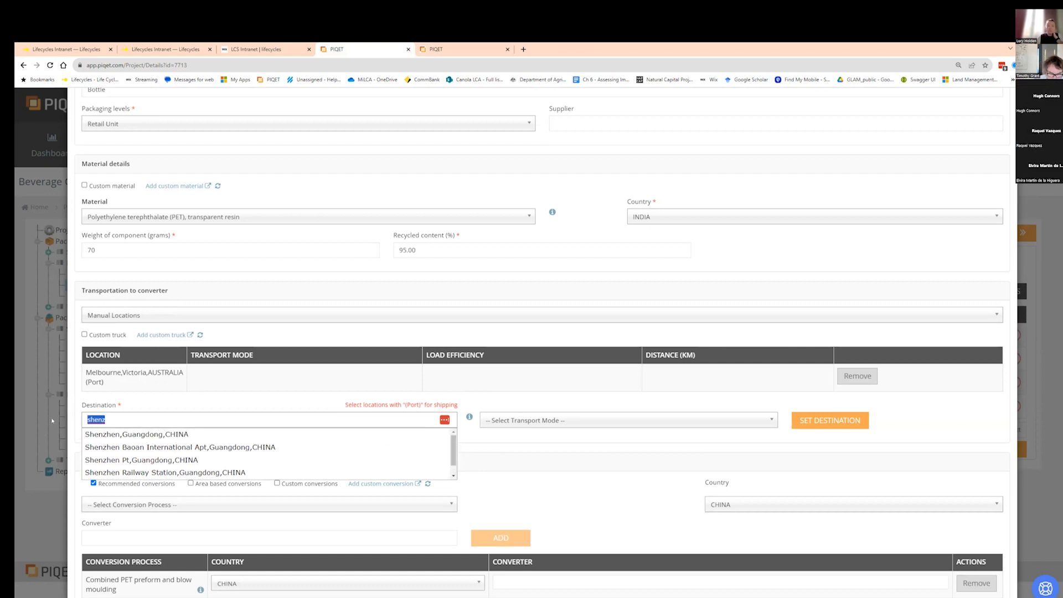
text(China ()
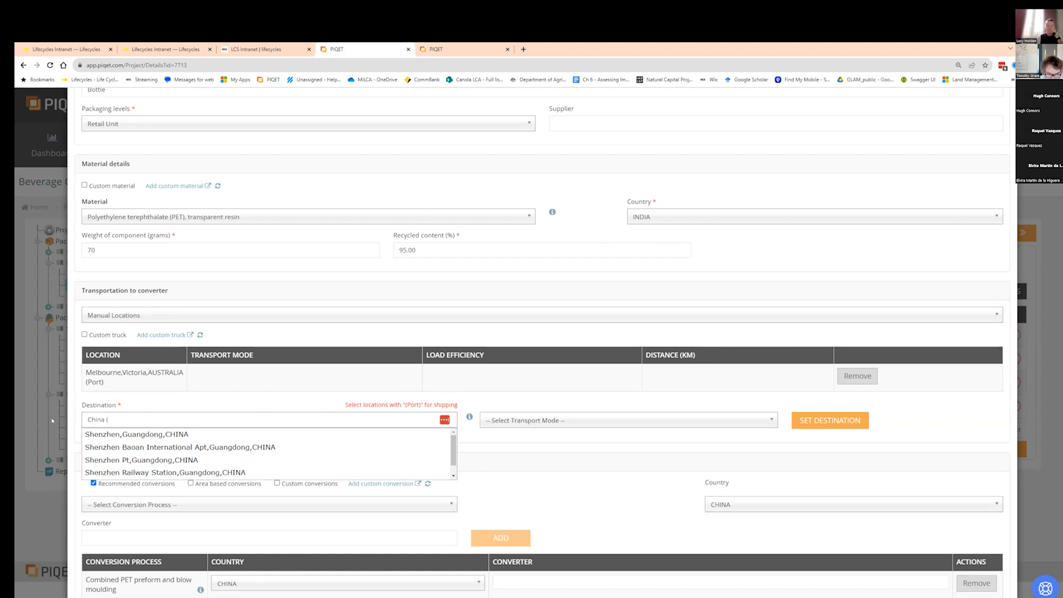
text(por)
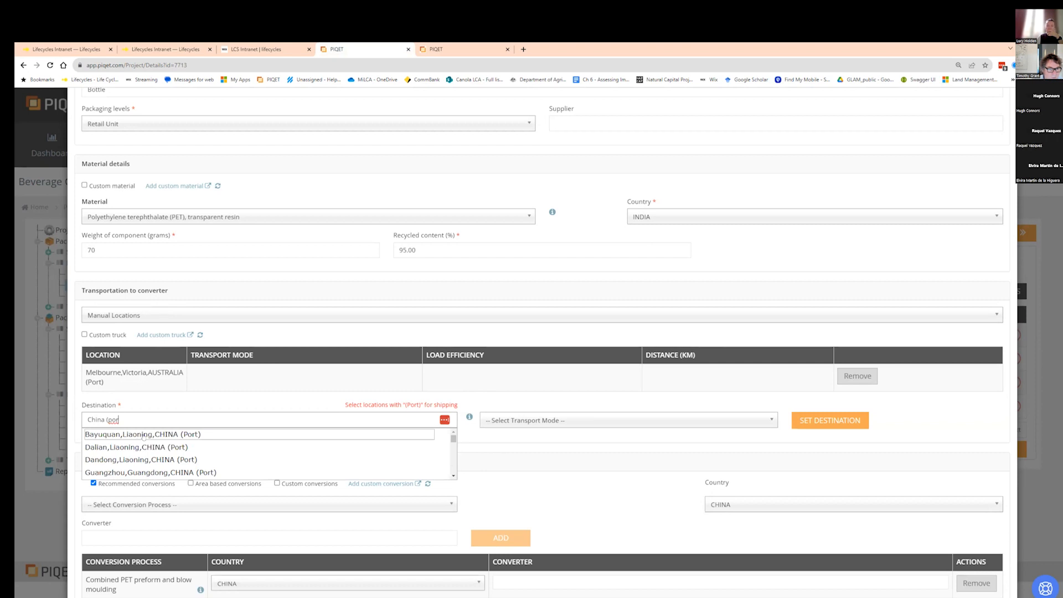
click(255, 460)
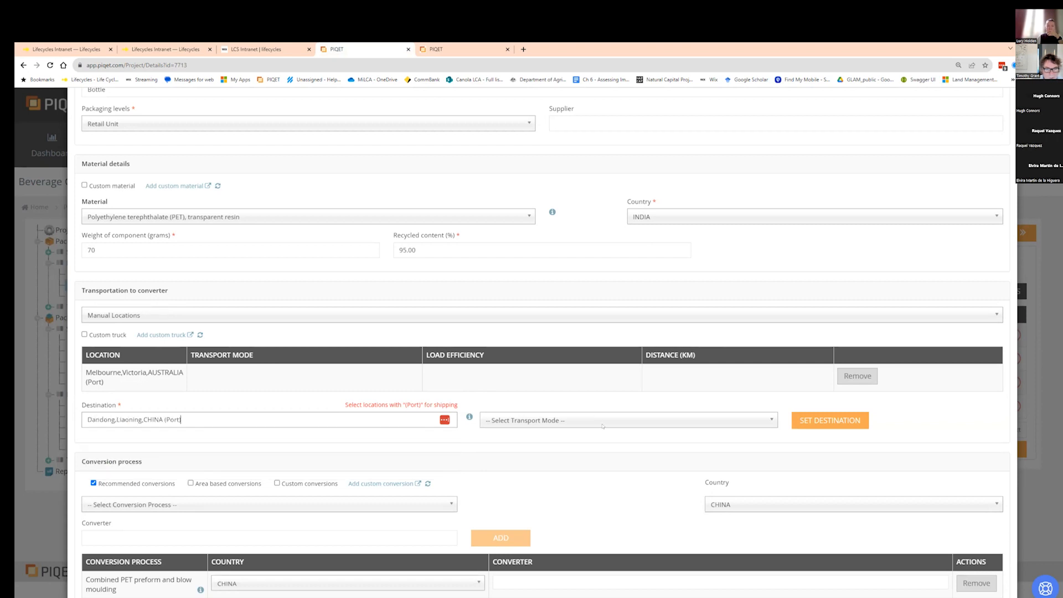
- Choose Ship, International as the transport mode and set the destination
click(602, 421)
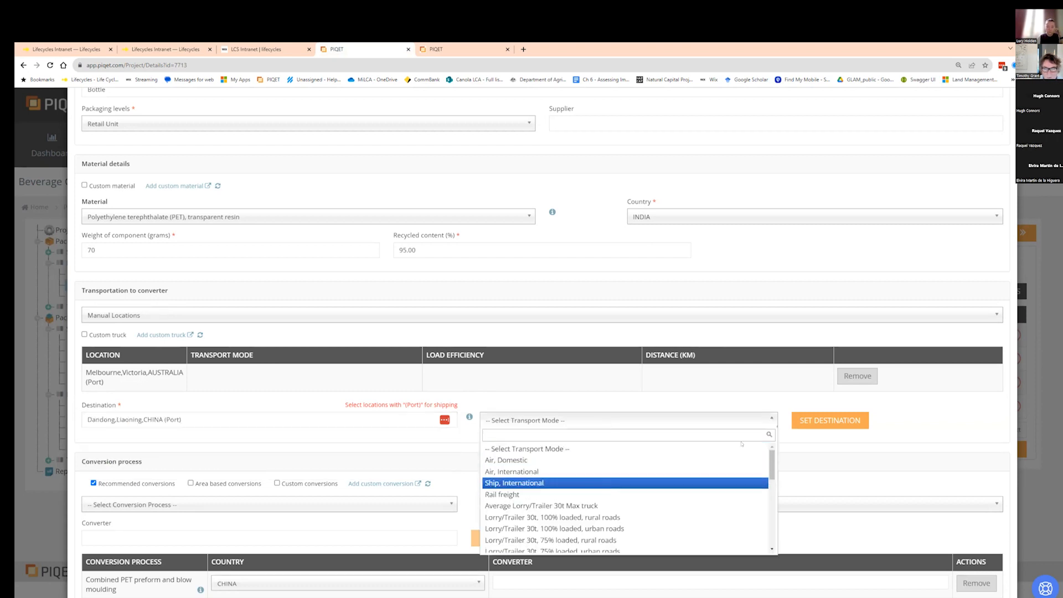
click(608, 484)
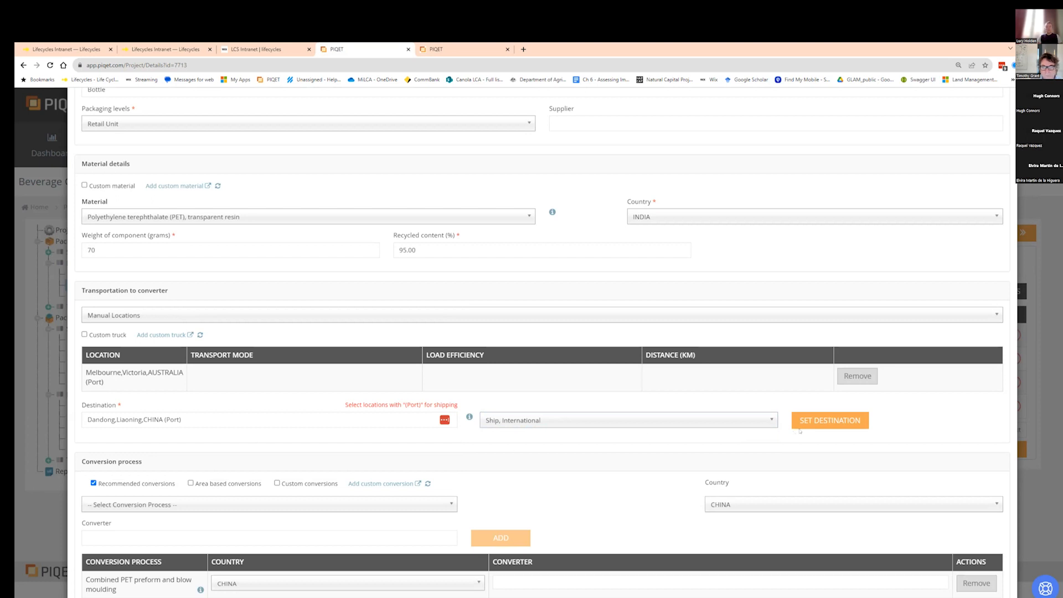
click(829, 420)
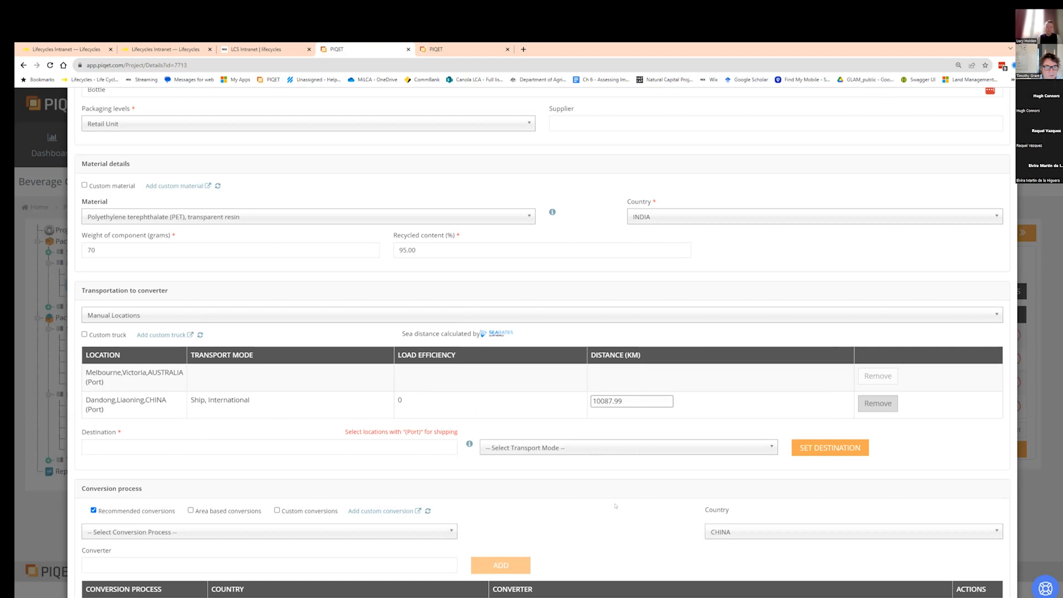
- Close the component details dialog without saving
scroll(615, 505, down, 1)
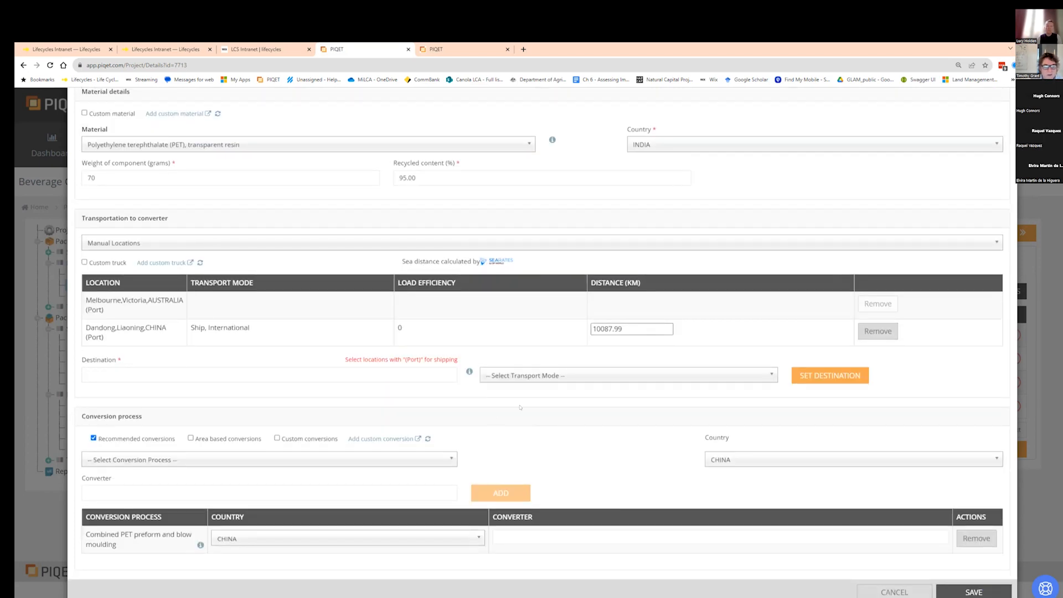
click(895, 592)
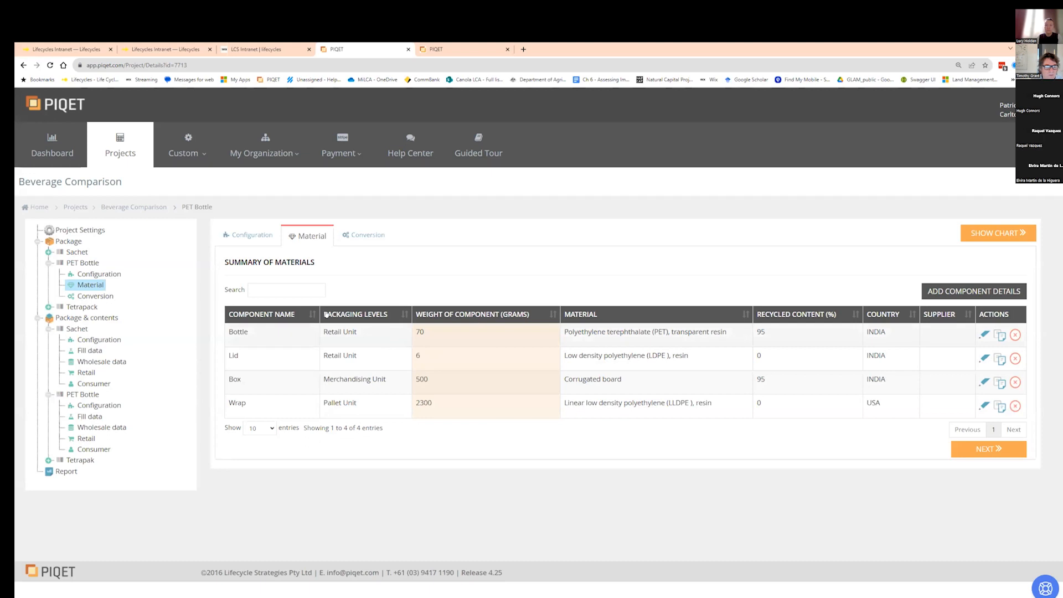
- Open the PET Bottle wholesale data entry and remove its Commercial truck transport row
click(89, 427)
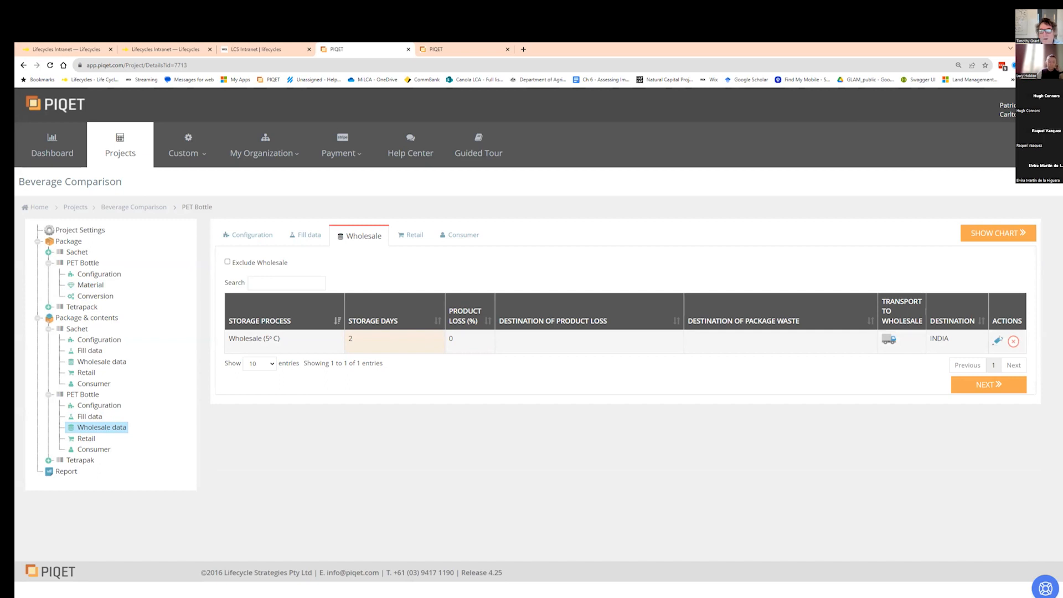
click(997, 340)
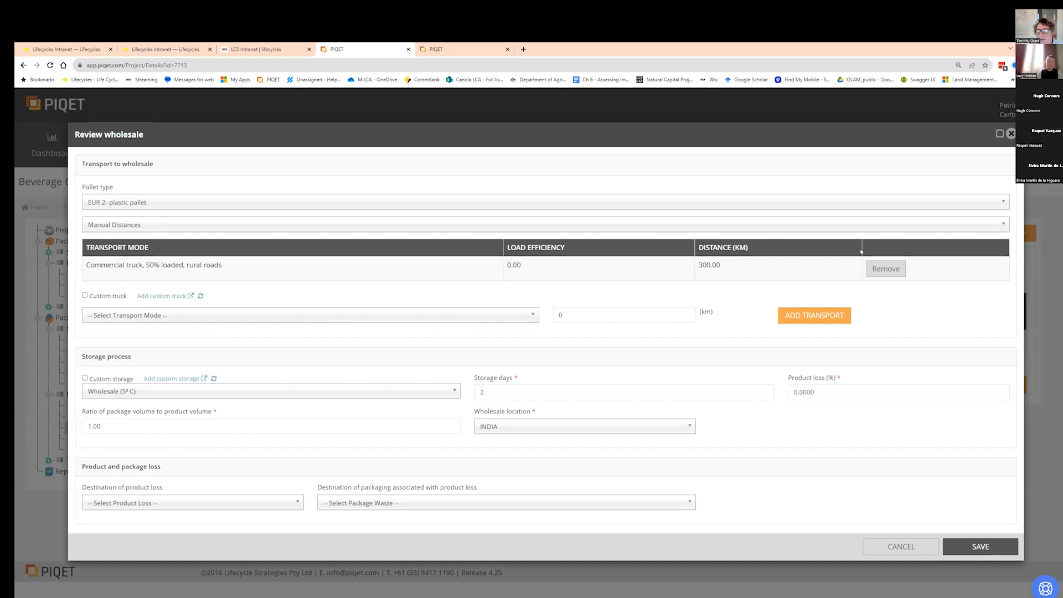
click(891, 270)
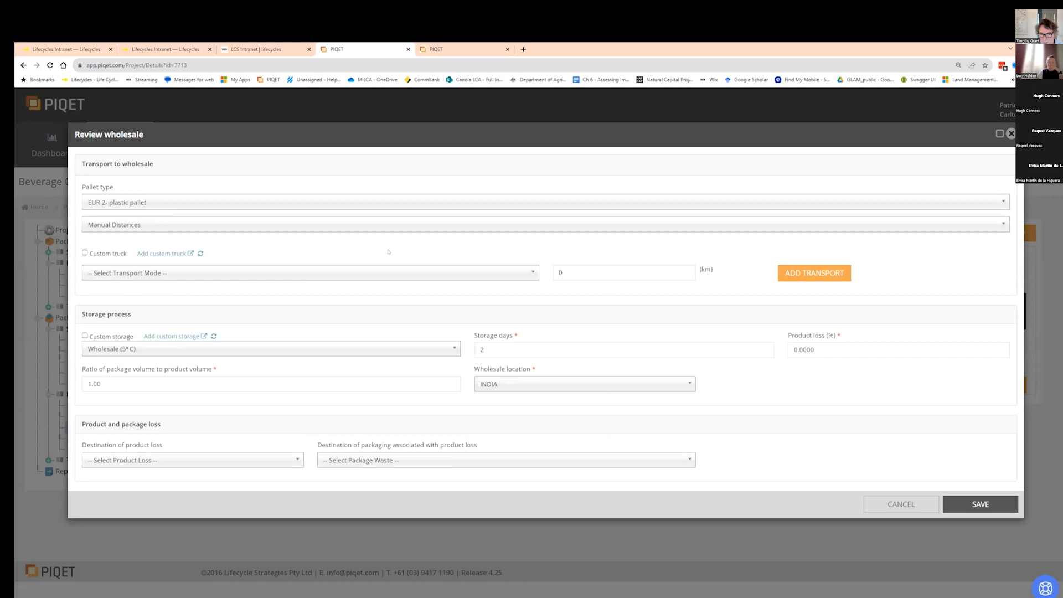
- Enable custom truck and select Toilet paper truck as the transport to wholesale
click(145, 272)
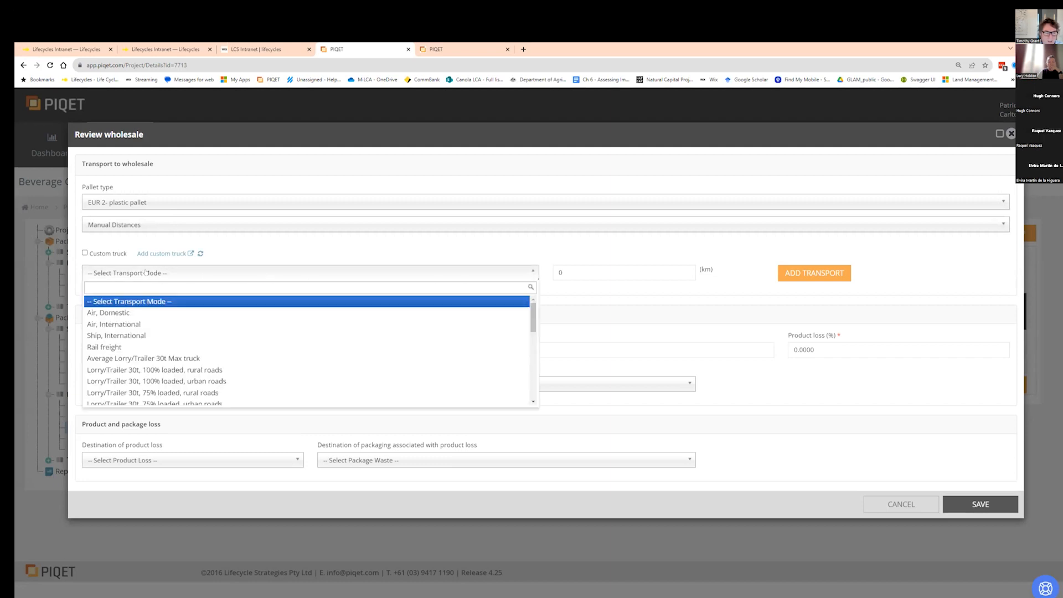
click(163, 266)
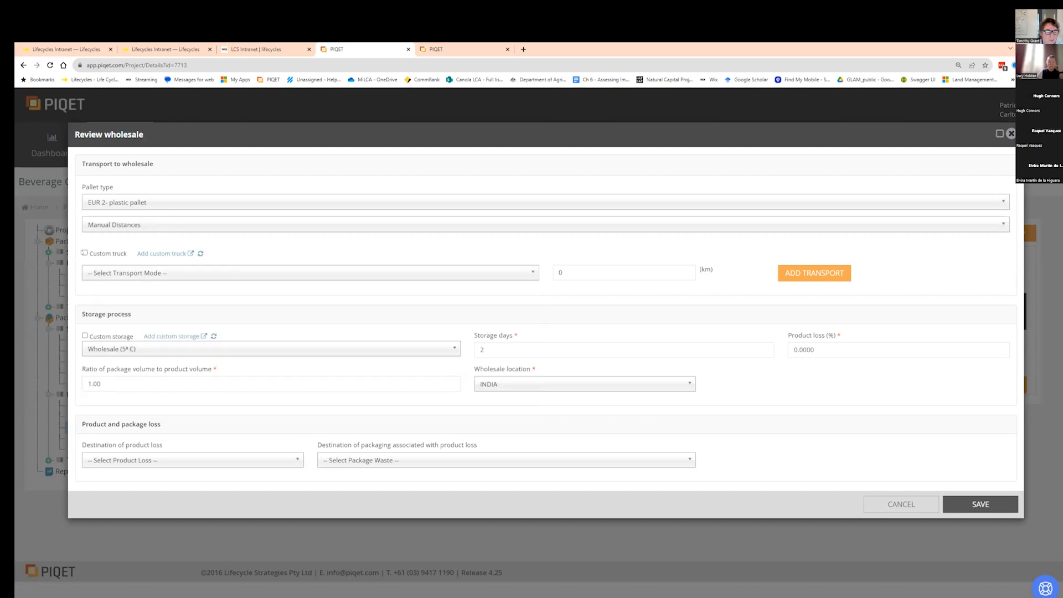
click(85, 252)
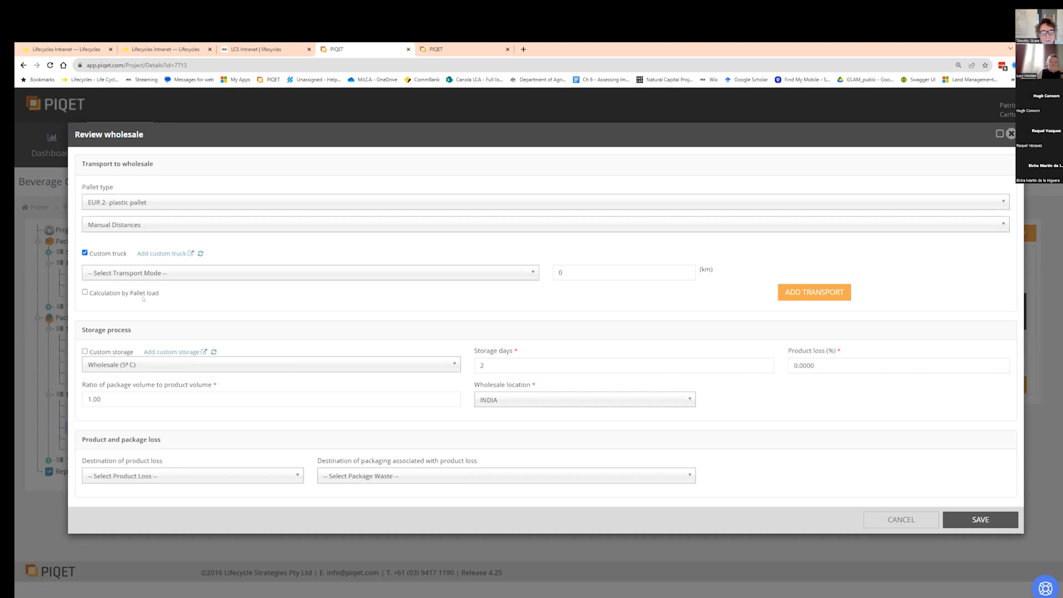
click(180, 272)
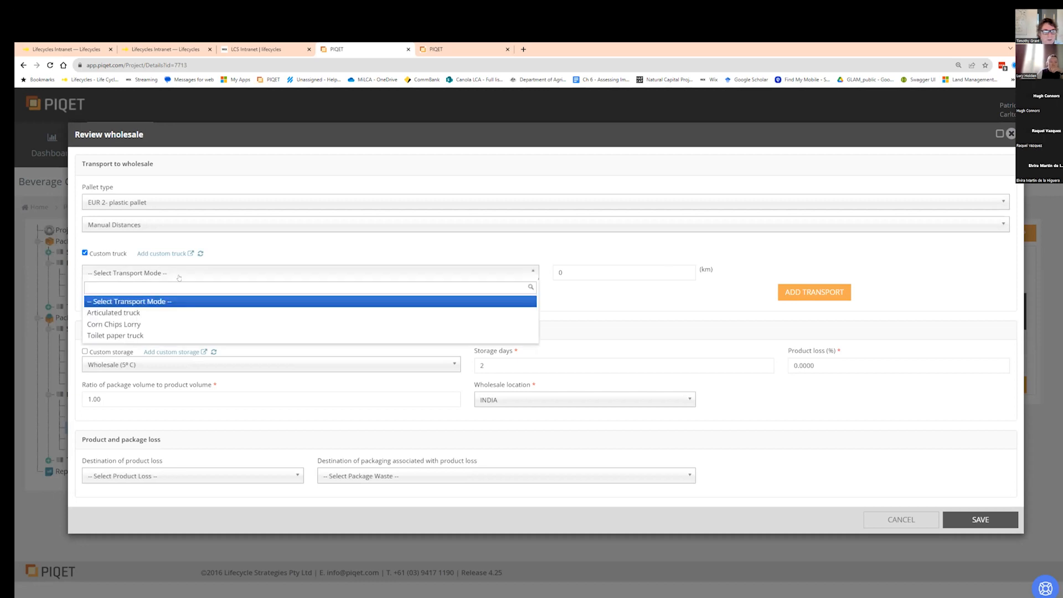
click(150, 334)
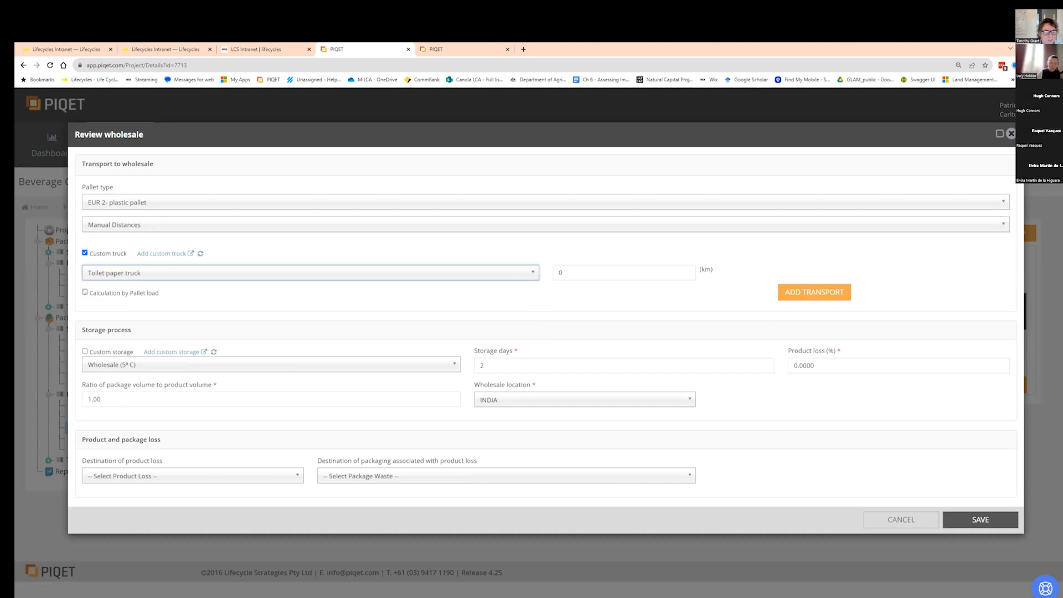
- Enable calculation by pallet load and set pallets in truck to 36
click(85, 293)
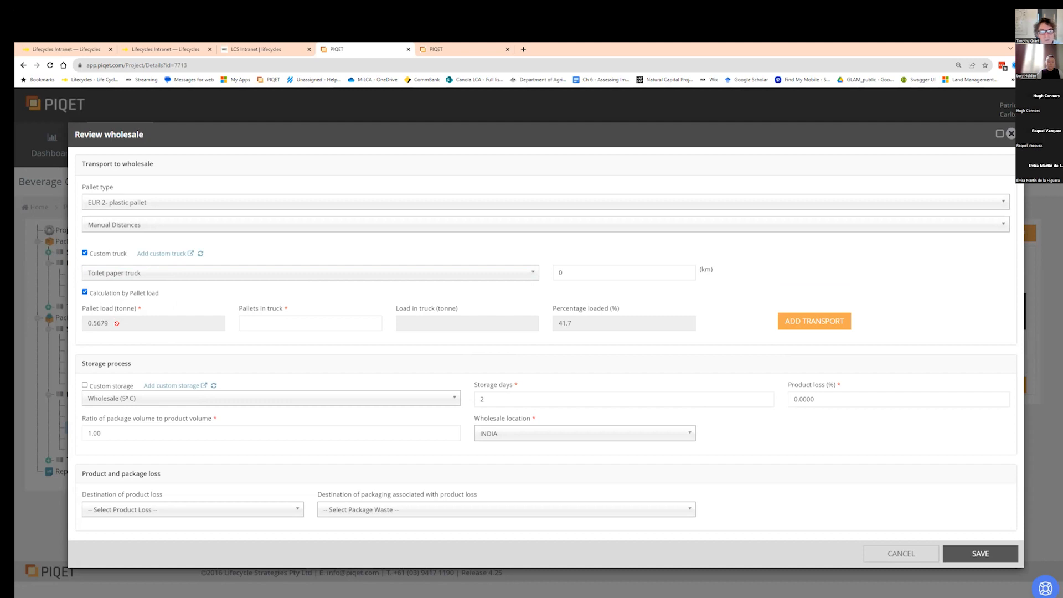
click(253, 320)
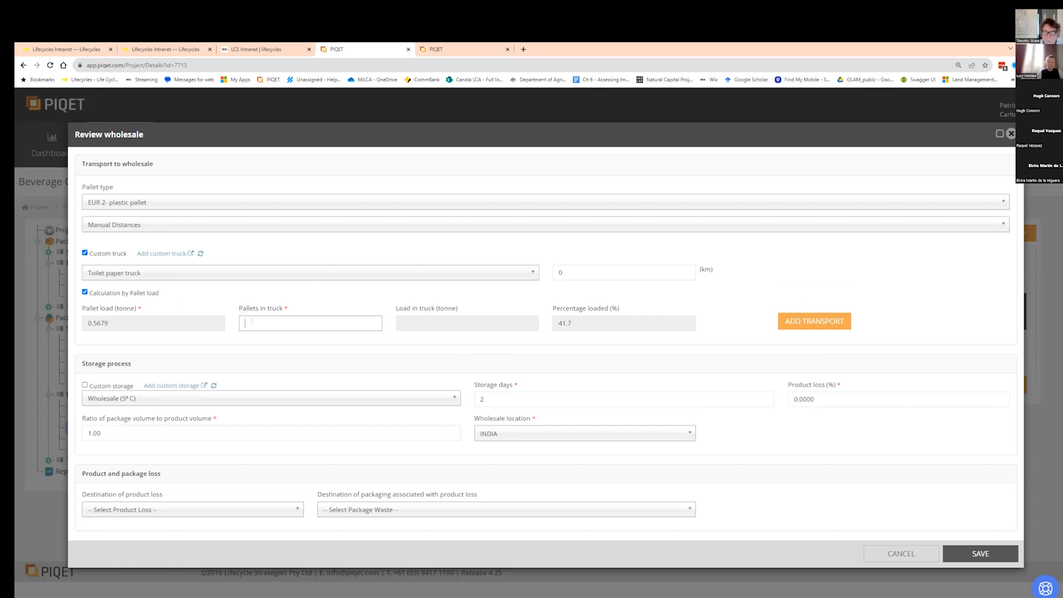
text(36)
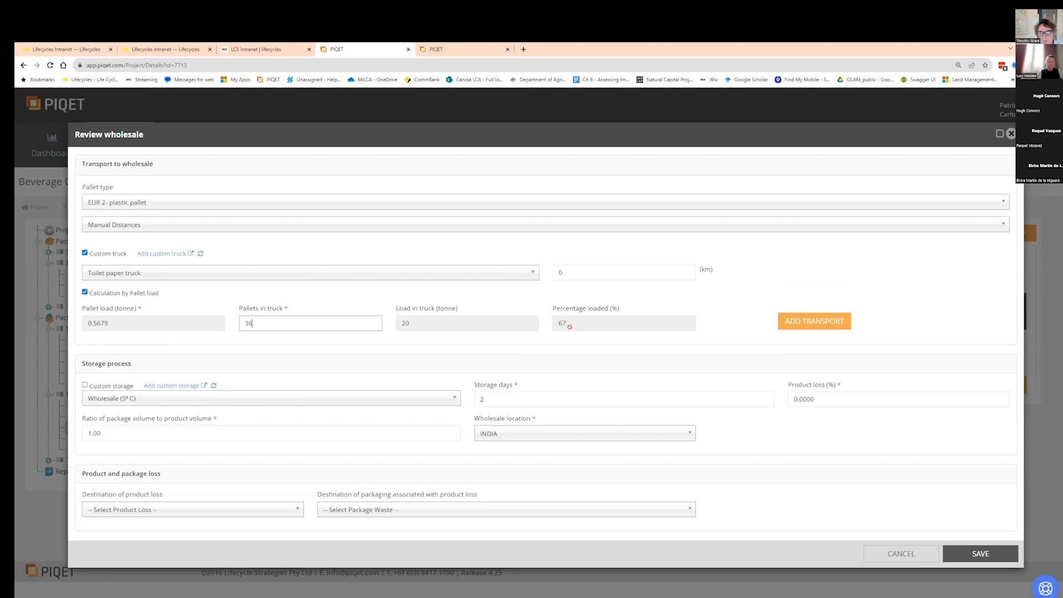
- Set the transport distance to 800 km, add the Toilet paper truck transport, and save the wholesale entry
click(828, 321)
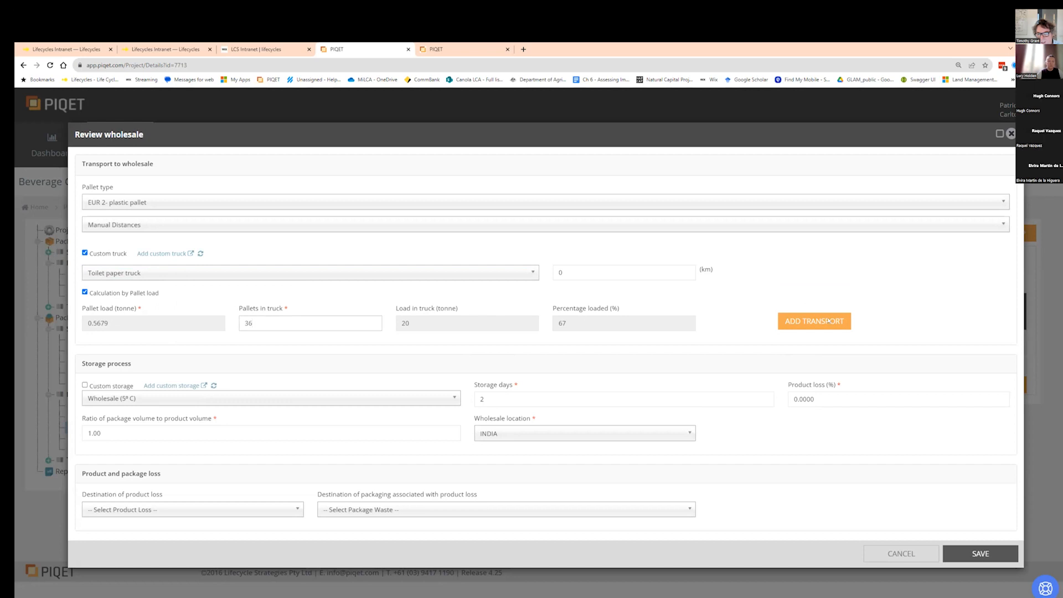
double_click(590, 280)
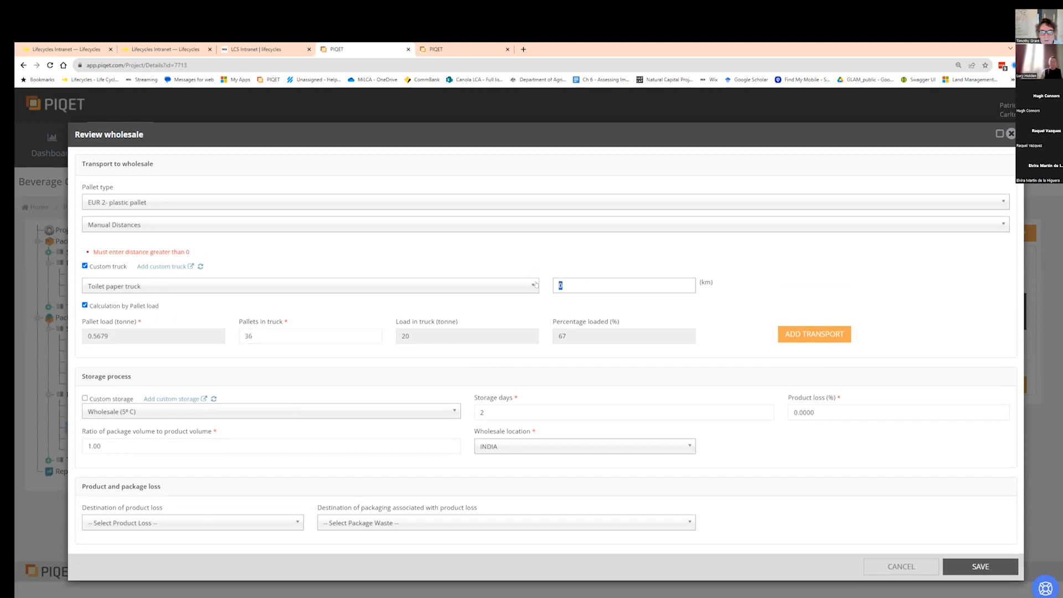
text(800)
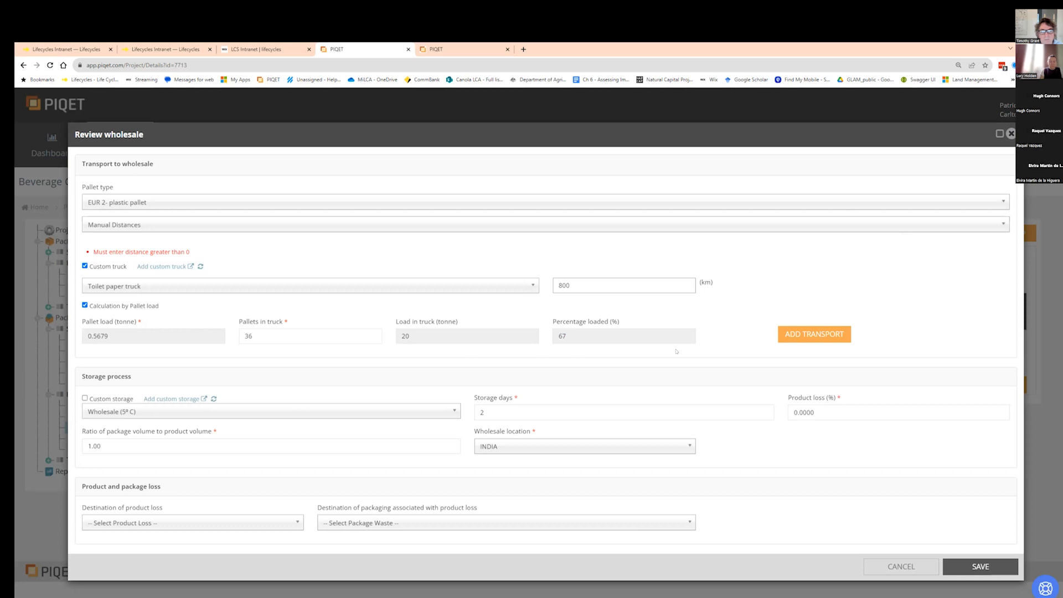
click(817, 334)
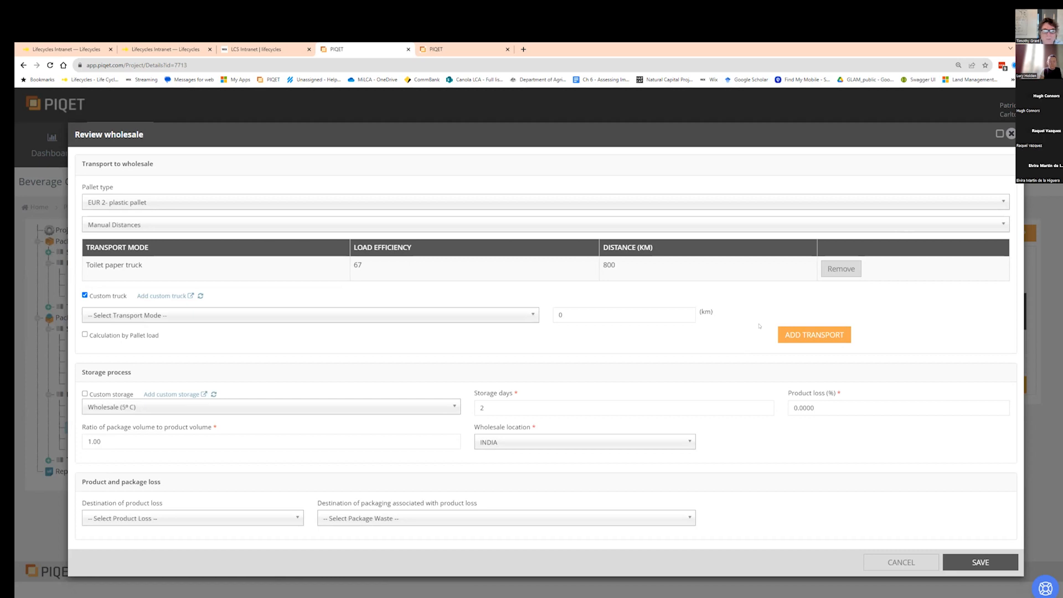
click(981, 562)
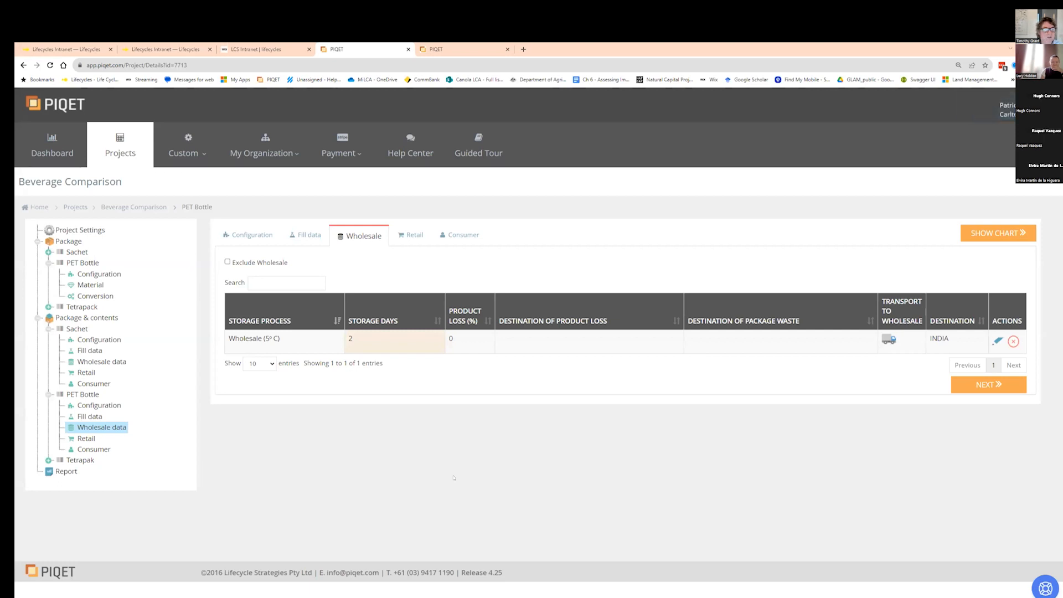
- Switch to the presentation and advance to the next slide on truck load calculation
key(alt+Tab)
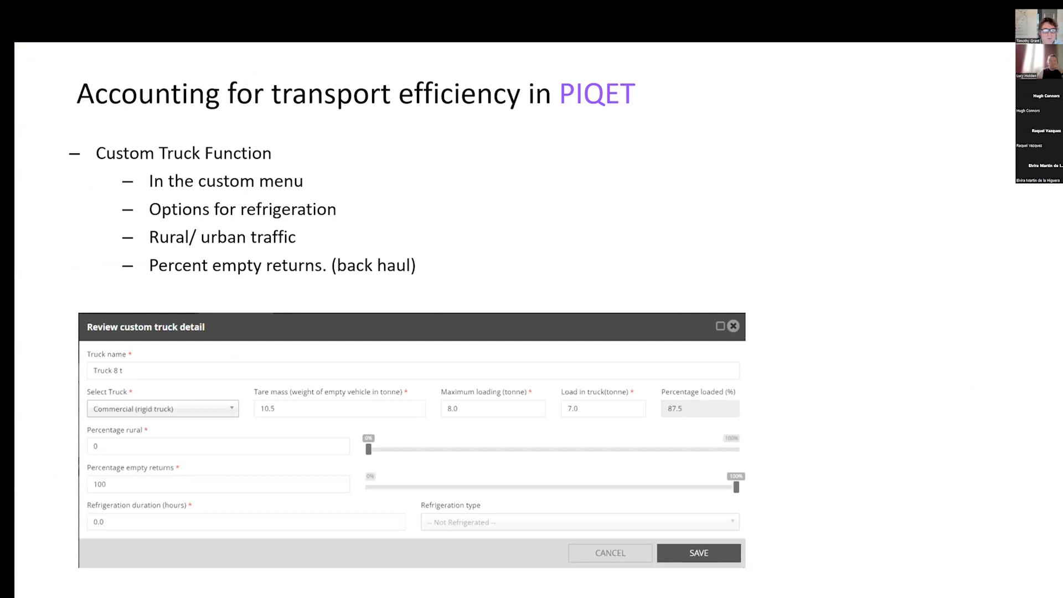
key(Right)
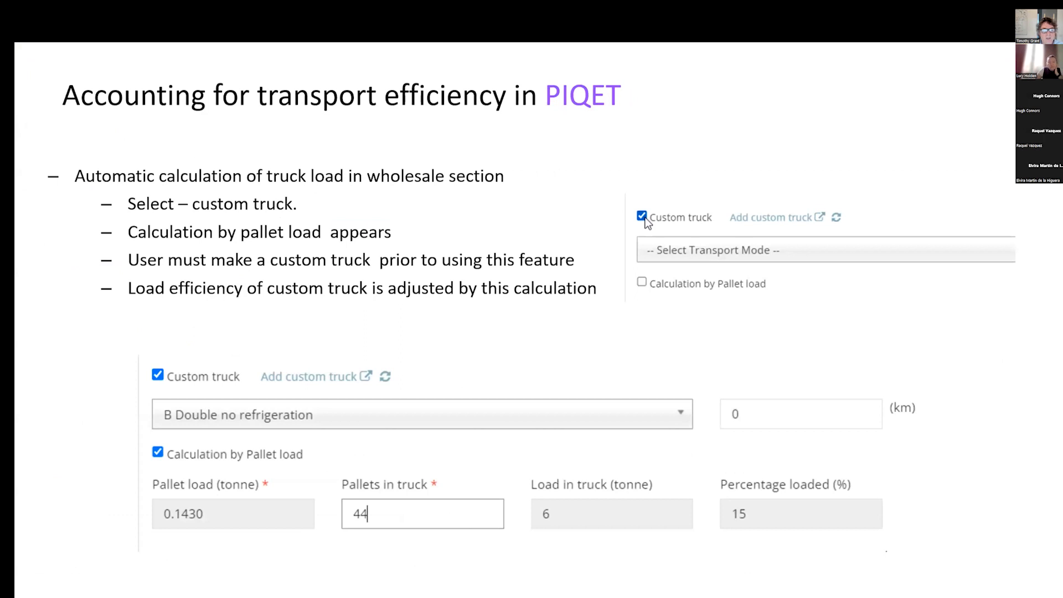